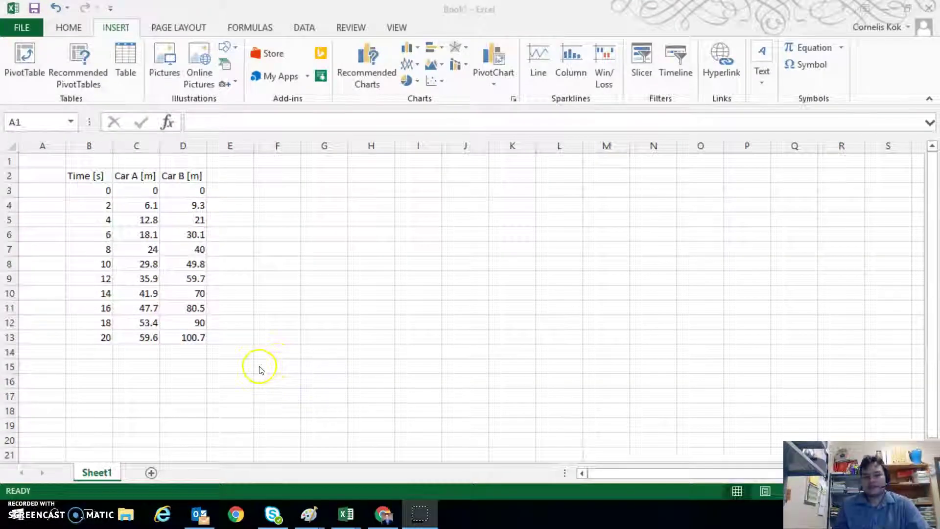
- Look over the Time, Car A and Car B values in the data table
{"action": "left_click", "coordinate": [91, 177]}
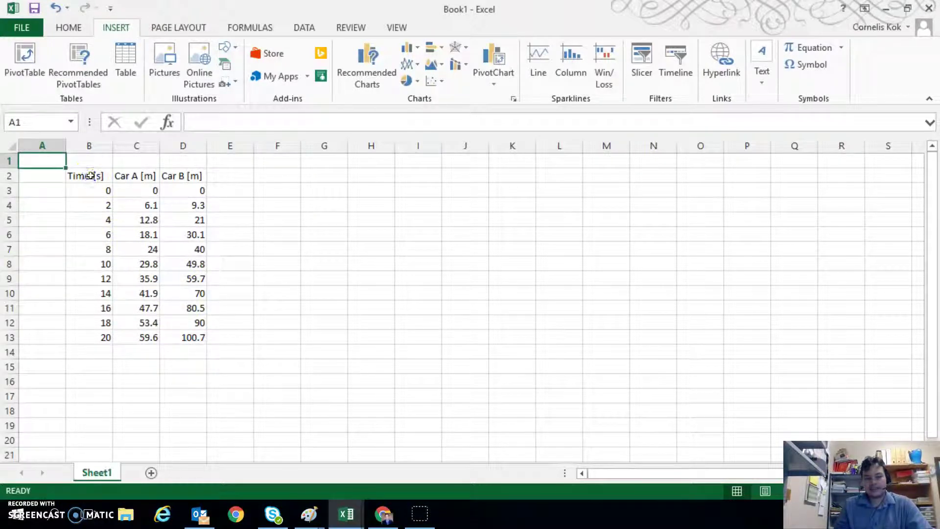
{"action": "left_click_drag", "start_coordinate": [91, 176], "coordinate": [85, 340]}
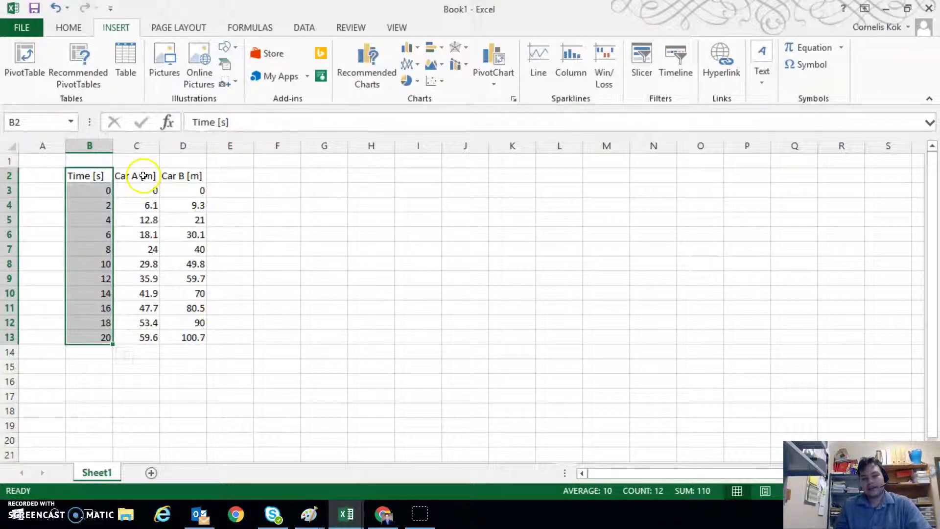
{"action": "left_click_drag", "start_coordinate": [143, 175], "coordinate": [177, 341]}
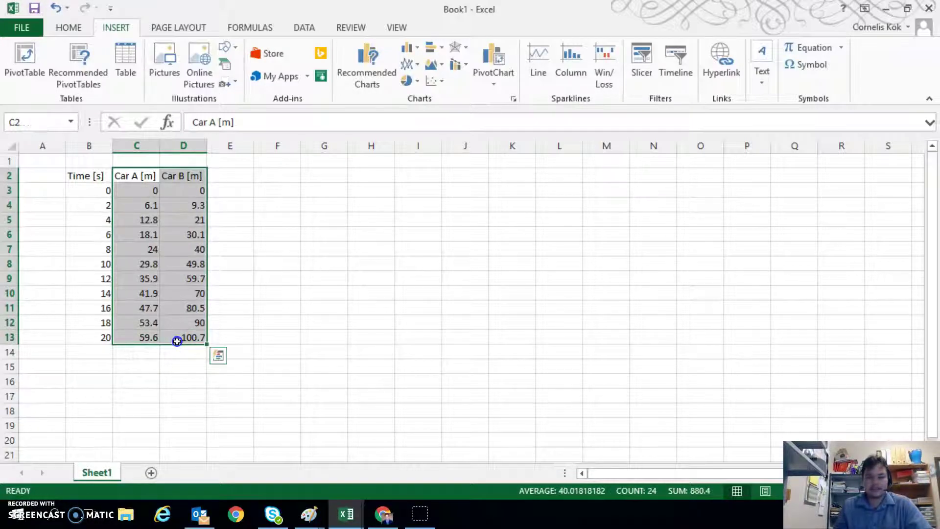
{"action": "left_click", "coordinate": [278, 264]}
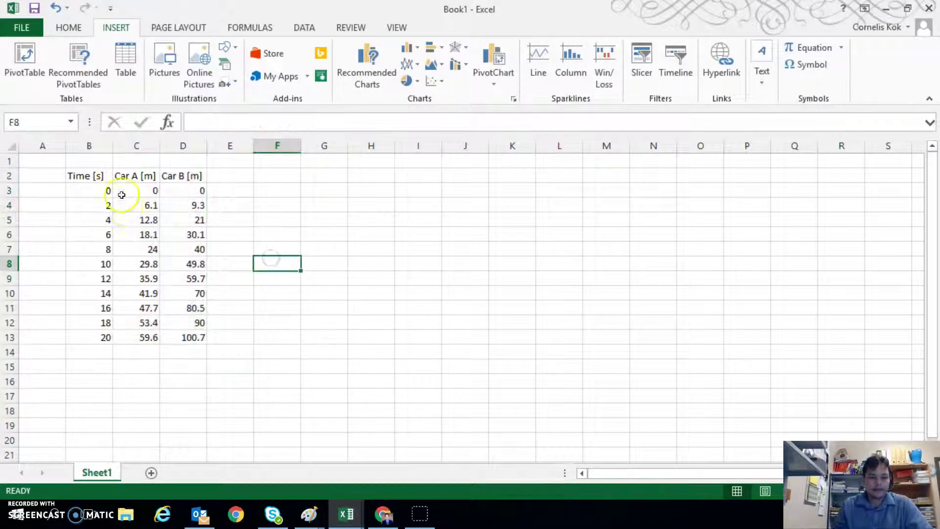
{"action": "left_click", "coordinate": [135, 237]}
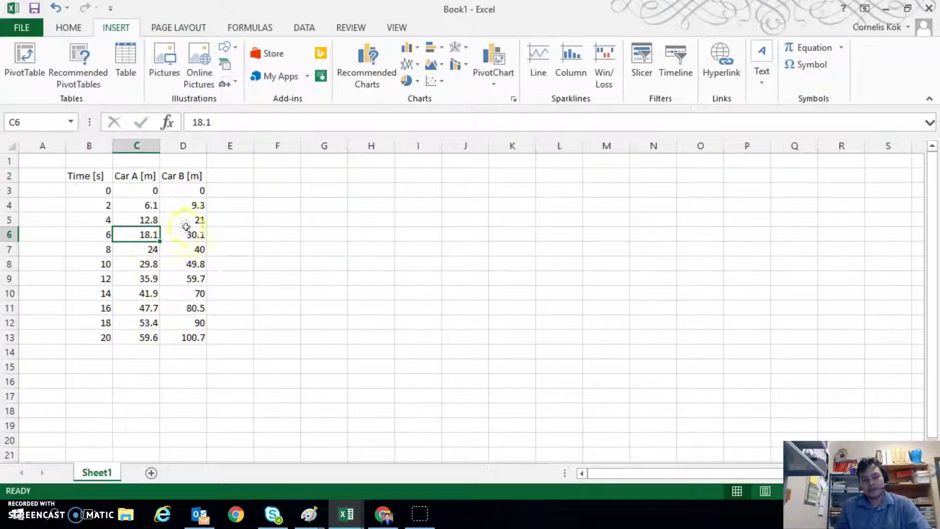
{"action": "left_click", "coordinate": [185, 202]}
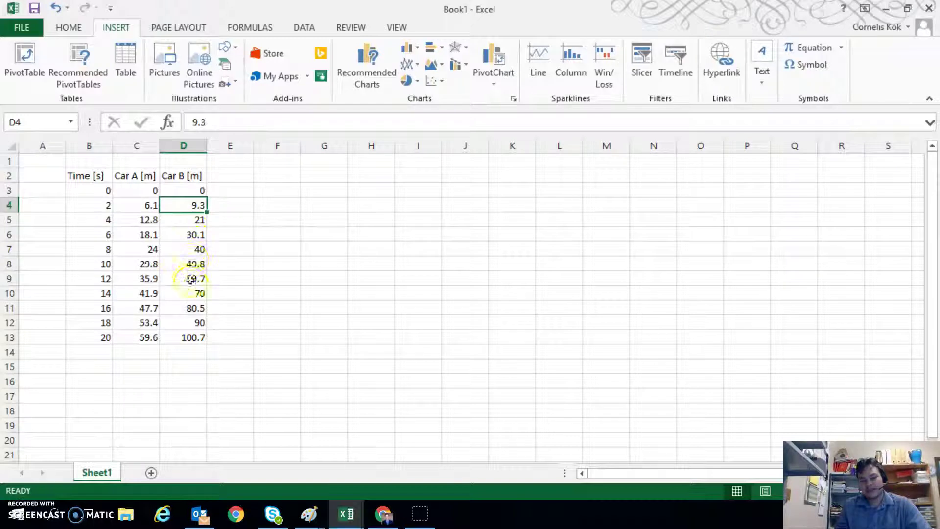
{"action": "left_click", "coordinate": [290, 322]}
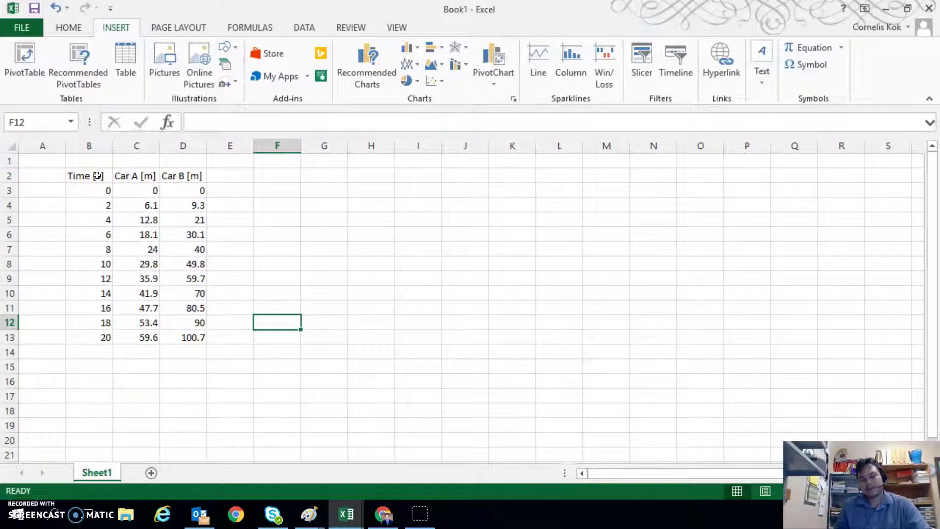
- Insert a markers-only scatter chart of the Time and Car A columns (B2:C13)
{"action": "left_click_drag", "start_coordinate": [97, 176], "coordinate": [128, 338]}
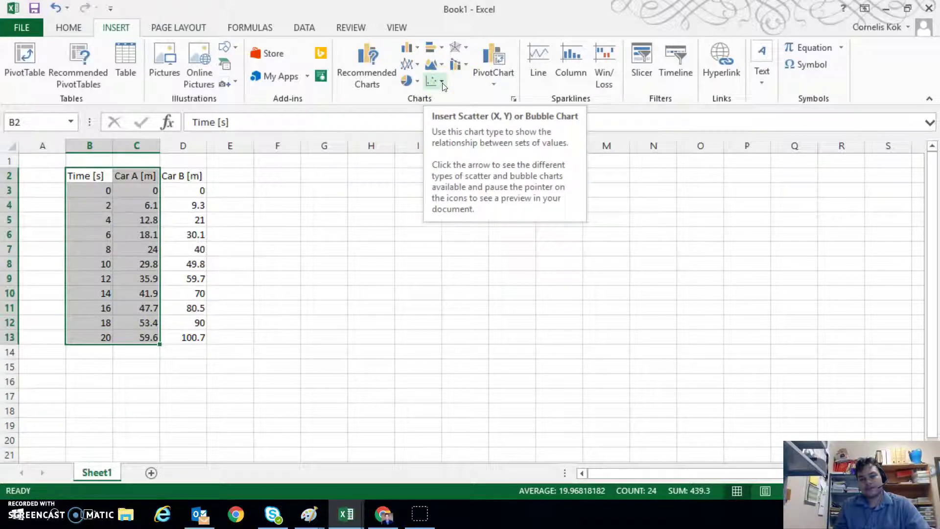
{"action": "left_click", "coordinate": [443, 84]}
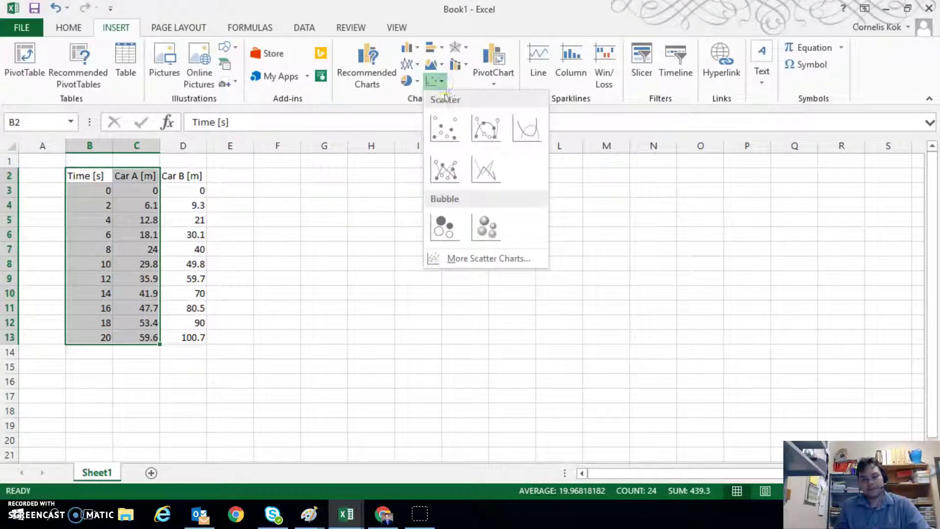
{"action": "left_click", "coordinate": [448, 125]}
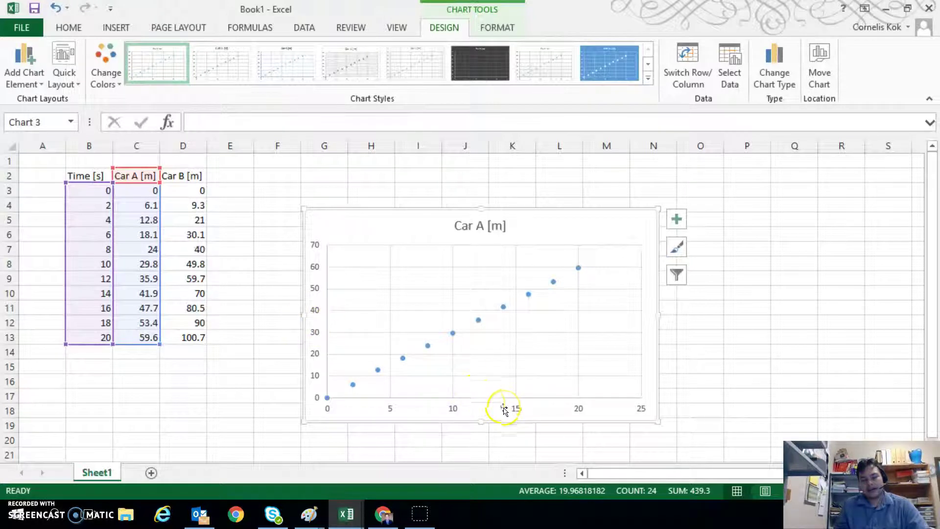
- Add Primary Horizontal and Primary Vertical axis titles from Add Chart Element
{"action": "left_click", "coordinate": [35, 84]}
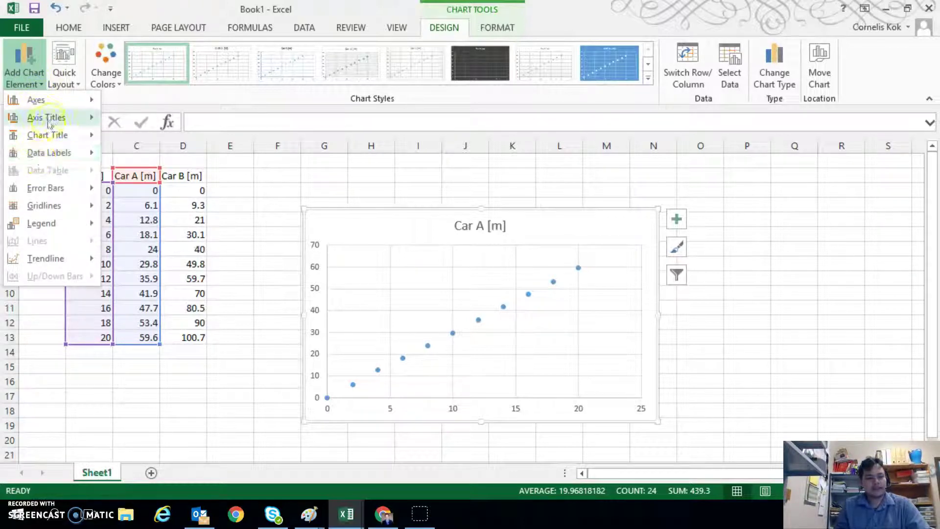
{"action": "mouse_move", "coordinate": [57, 121]}
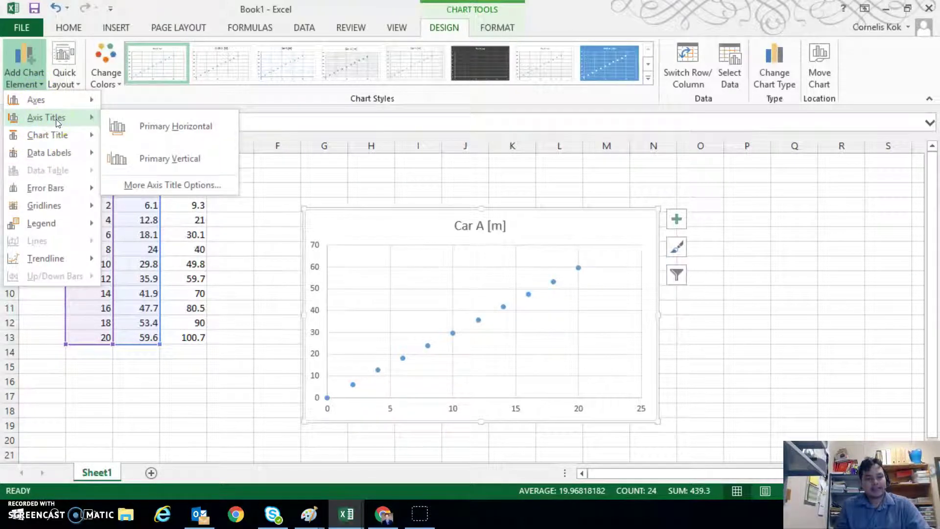
{"action": "left_click", "coordinate": [150, 128]}
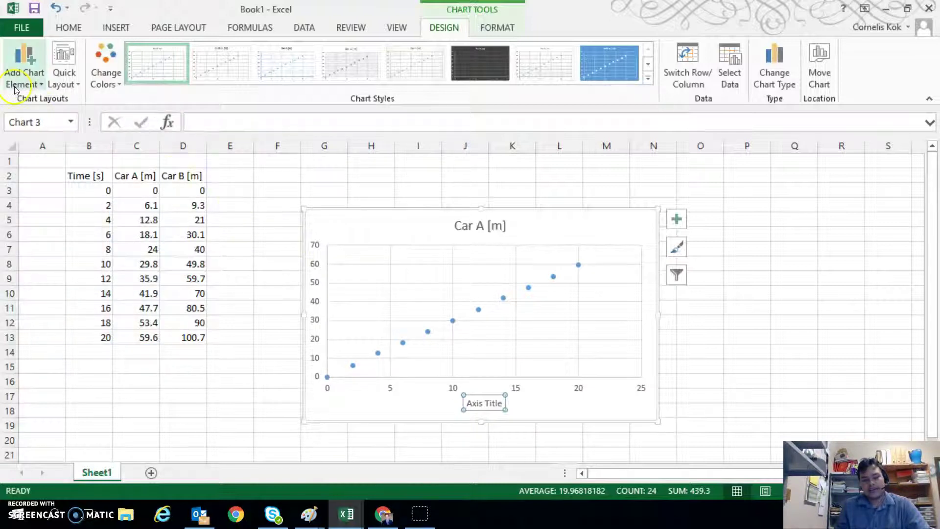
{"action": "left_click", "coordinate": [28, 86]}
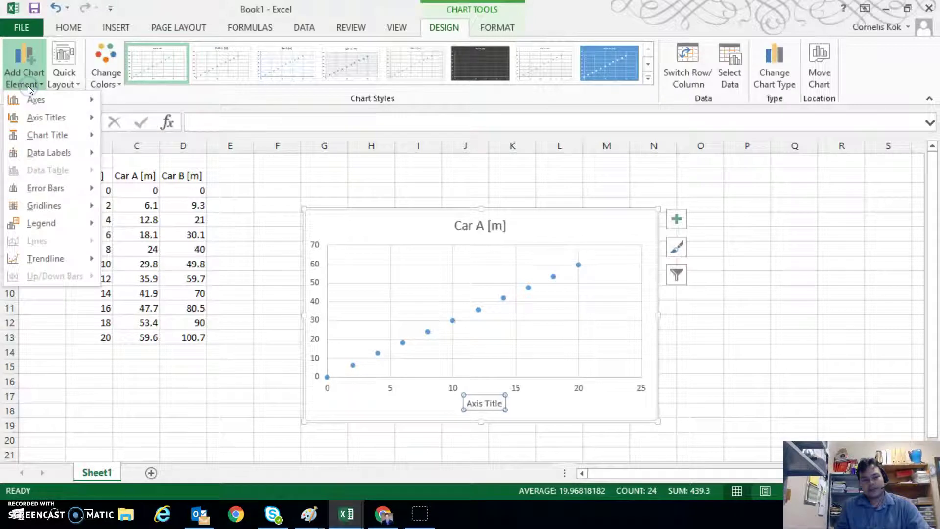
{"action": "mouse_move", "coordinate": [32, 116]}
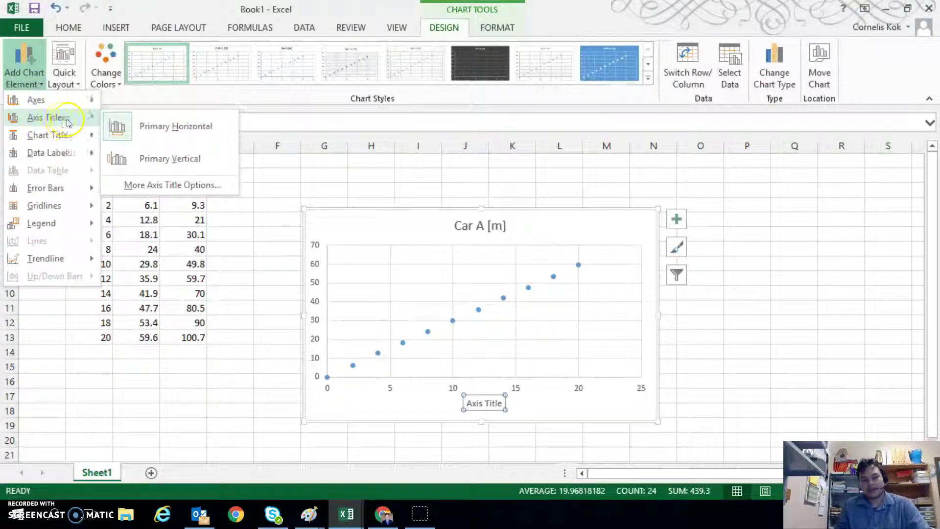
{"action": "left_click", "coordinate": [137, 160]}
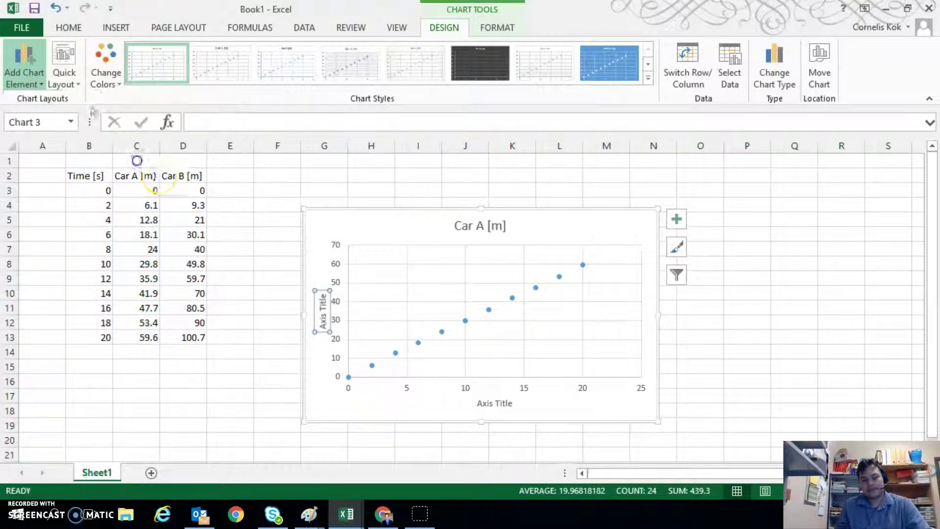
- Rename the vertical axis title to 'Distance [m]' and the horizontal one to 'Time [s]'
{"action": "left_click", "coordinate": [324, 312]}
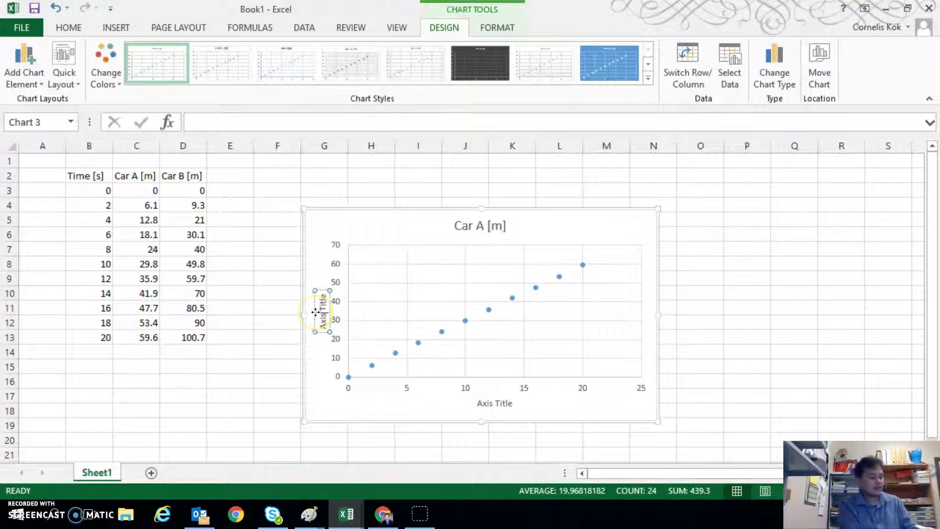
{"action": "key", "text": "BackSpace"}
{"action": "key", "text": "BackSpace"}
{"action": "key", "text": "BackSpace"}
{"action": "key", "text": "BackSpace"}
{"action": "key", "text": "BackSpace"}
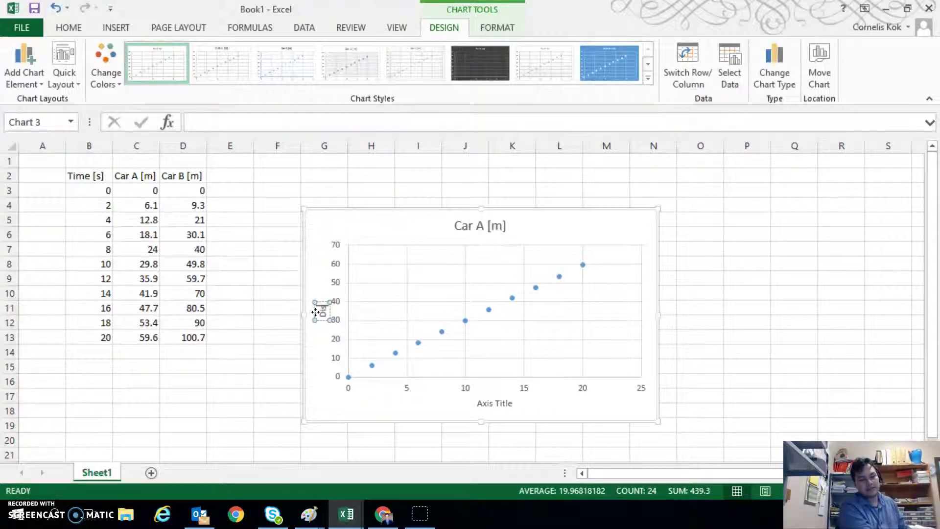
{"action": "type", "text": "Distance"}
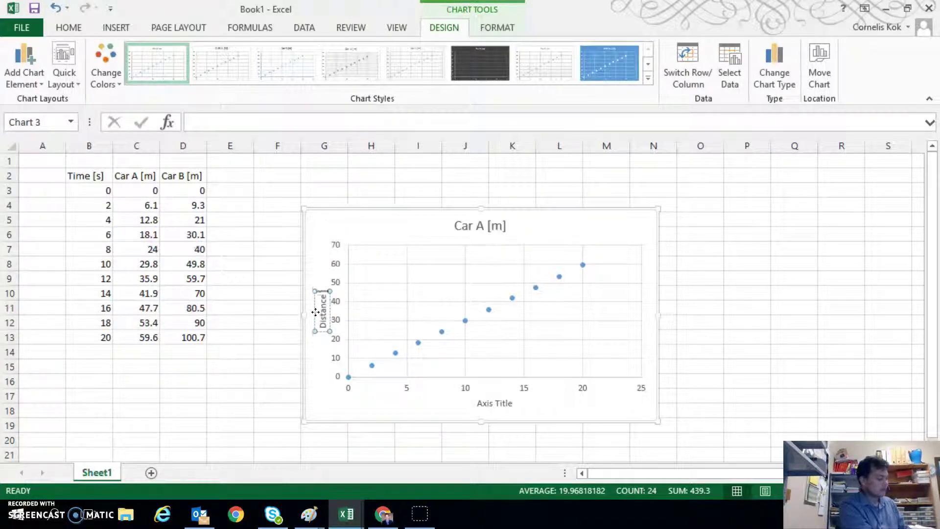
{"action": "type", "text": " [m]"}
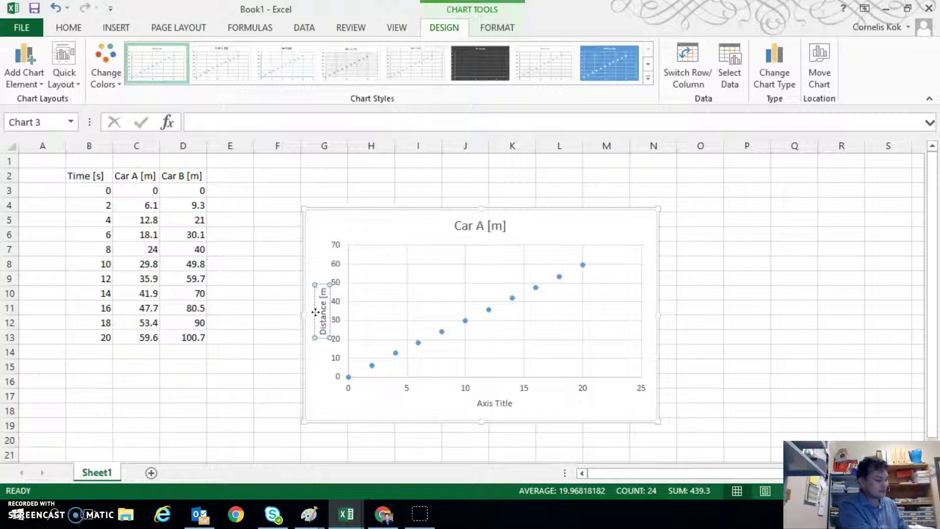
{"action": "left_click", "coordinate": [496, 403]}
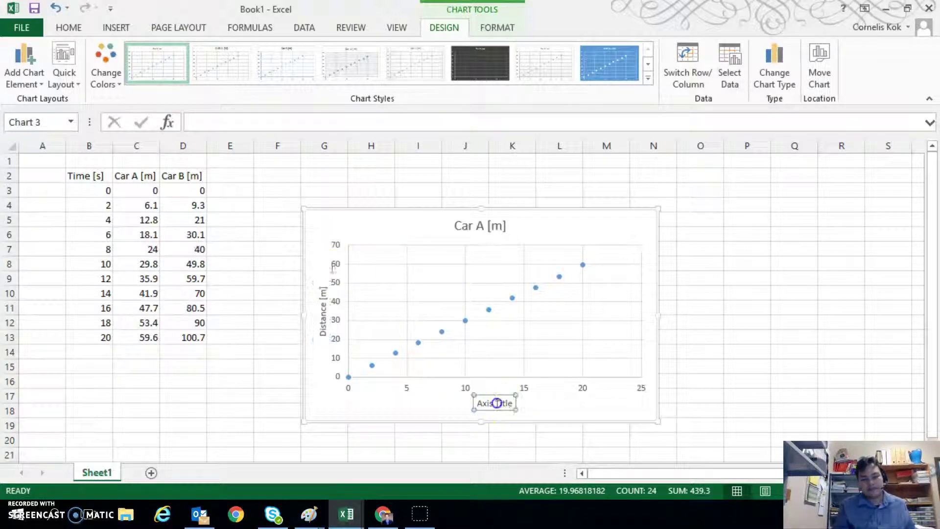
{"action": "left_click", "coordinate": [496, 404]}
{"action": "key", "text": "BackSpace"}
{"action": "key", "text": "BackSpace"}
{"action": "key", "text": "BackSpace"}
{"action": "key", "text": "BackSpace"}
{"action": "key", "text": "BackSpace"}
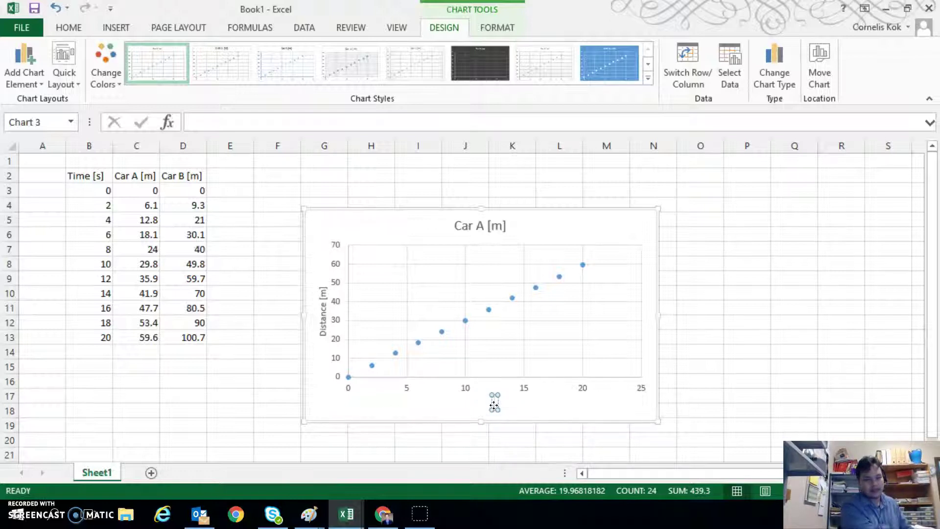
{"action": "type", "text": "Time"}
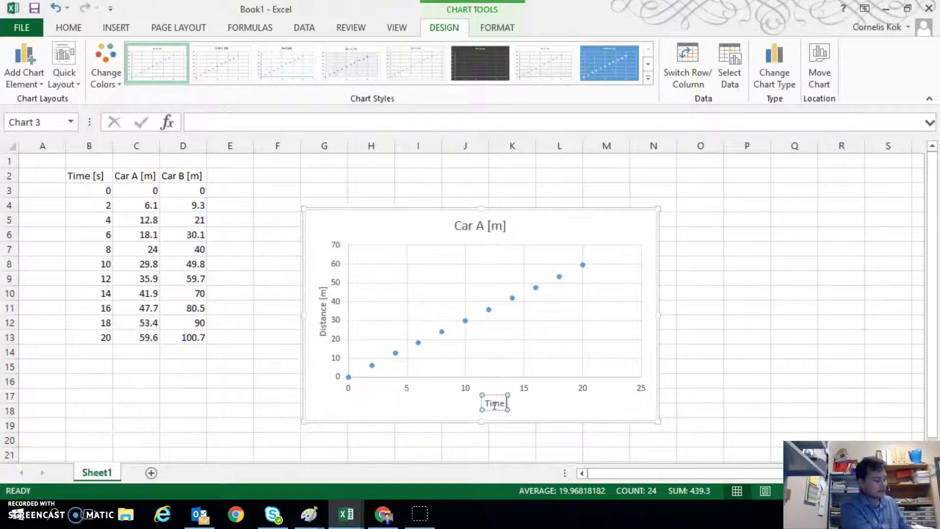
{"action": "type", "text": " [s]"}
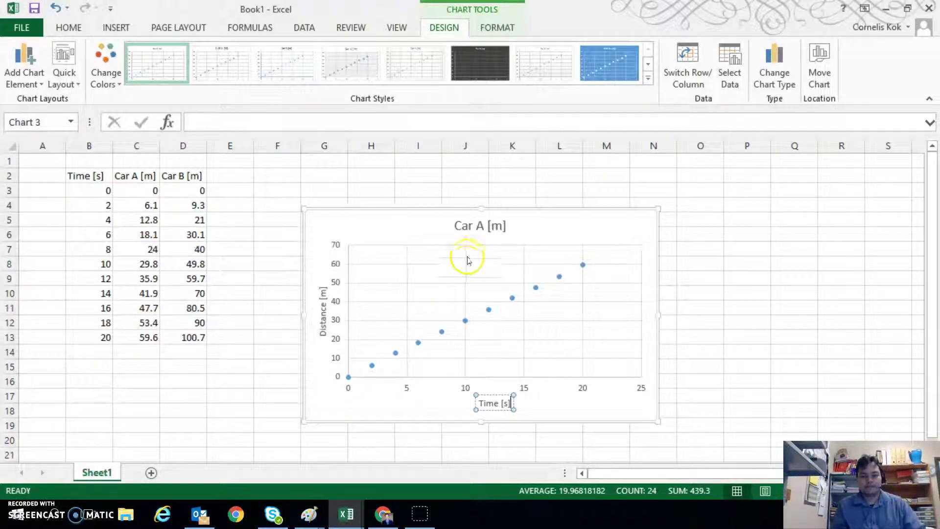
- Replace the chart title 'Car A [m]' with 'Distance vs Time for Car A (2019 June)'
{"action": "left_click", "coordinate": [478, 224]}
{"action": "left_click", "coordinate": [474, 225]}
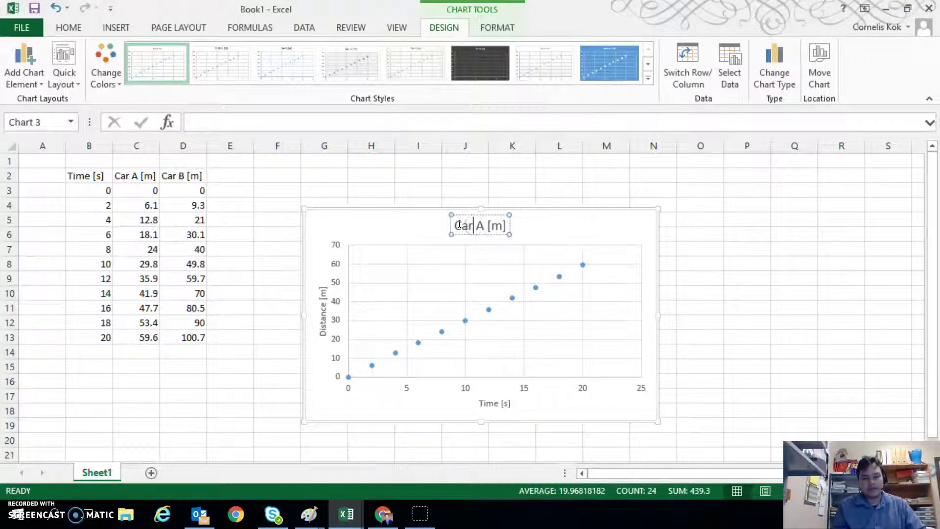
{"action": "left_click_drag", "start_coordinate": [469, 224], "coordinate": [503, 225]}
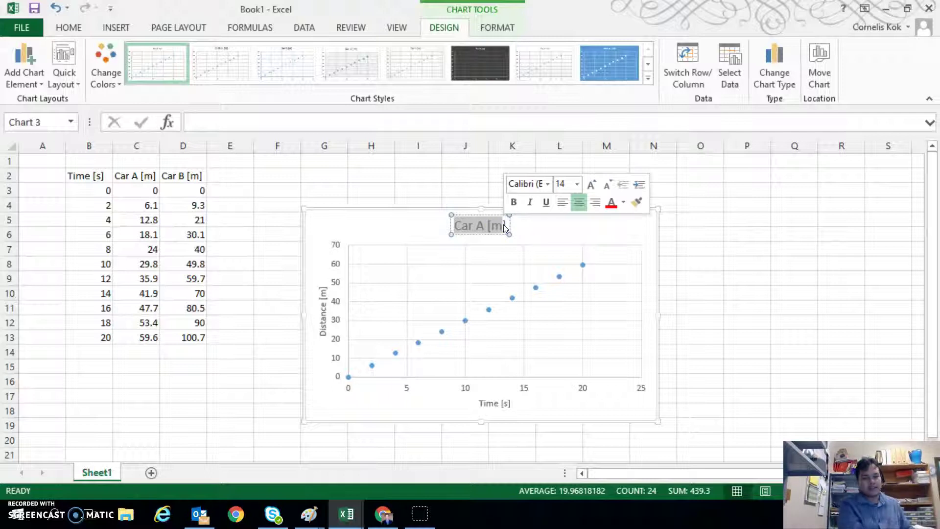
{"action": "key", "text": "Delete"}
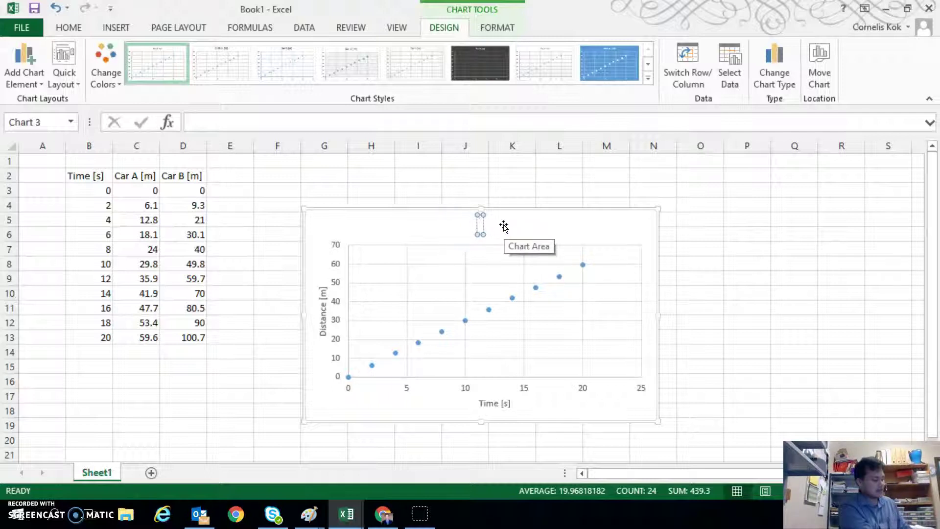
{"action": "type", "text": "Distance"}
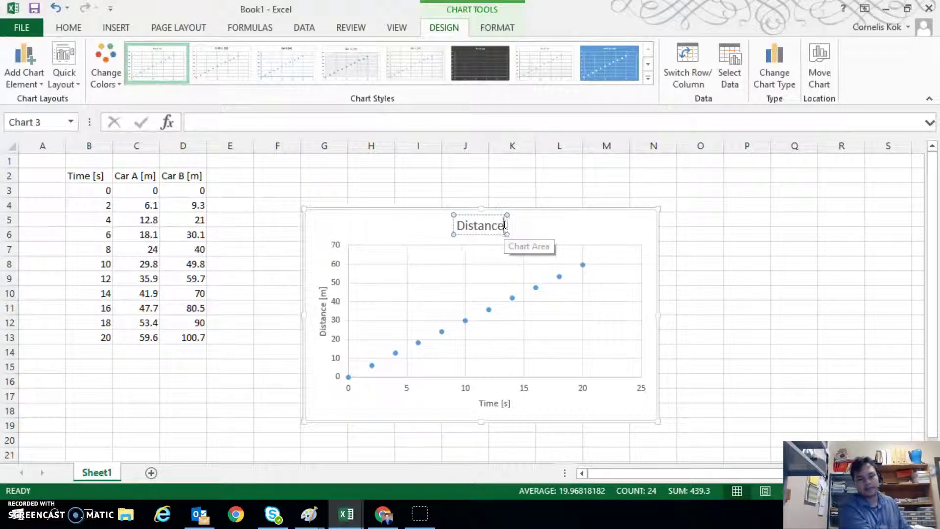
{"action": "type", "text": " v"}
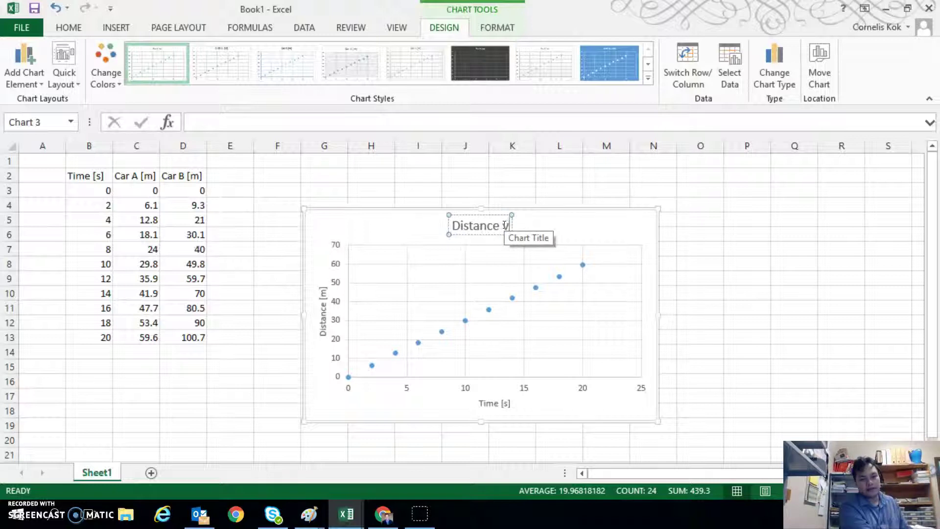
{"action": "type", "text": "s Time"}
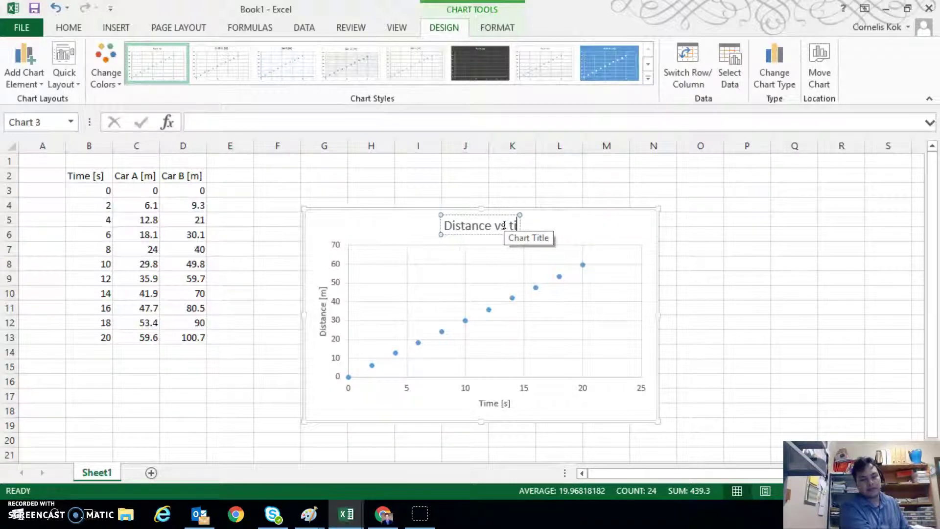
{"action": "type", "text": " for Car A"}
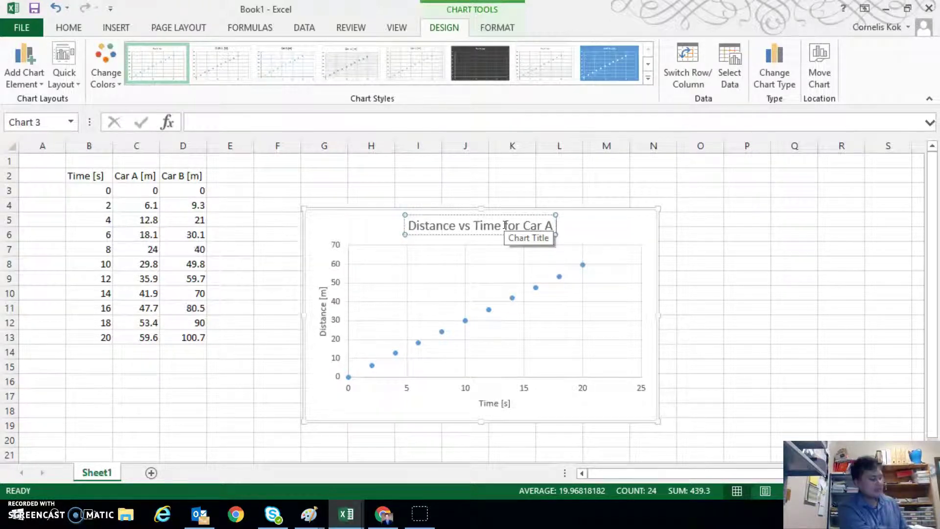
{"action": "type", "text": " ("}
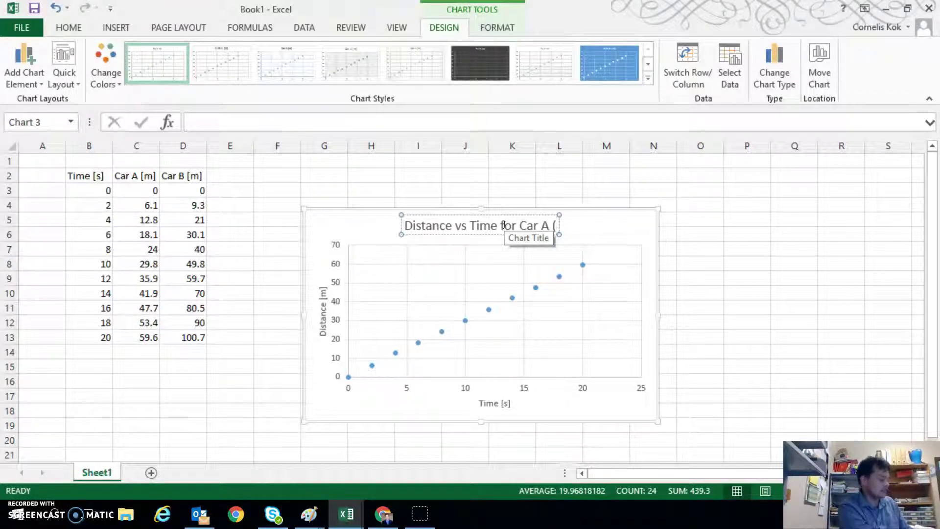
{"action": "type", "text": "20"}
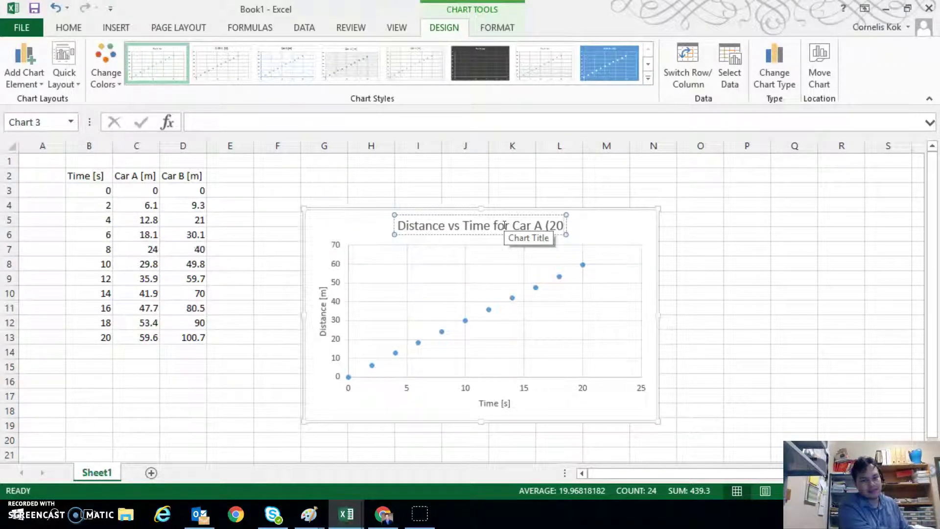
{"action": "type", "text": "19"}
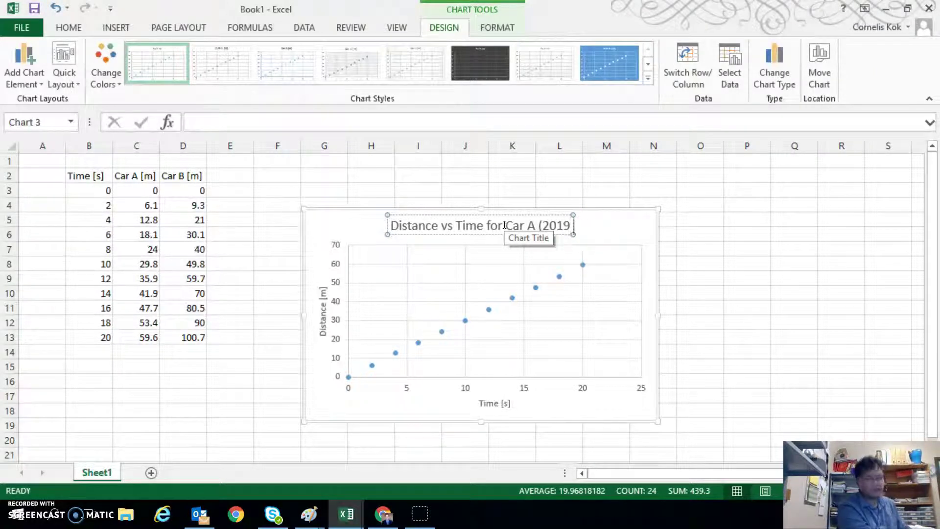
{"action": "type", "text": " June_"}
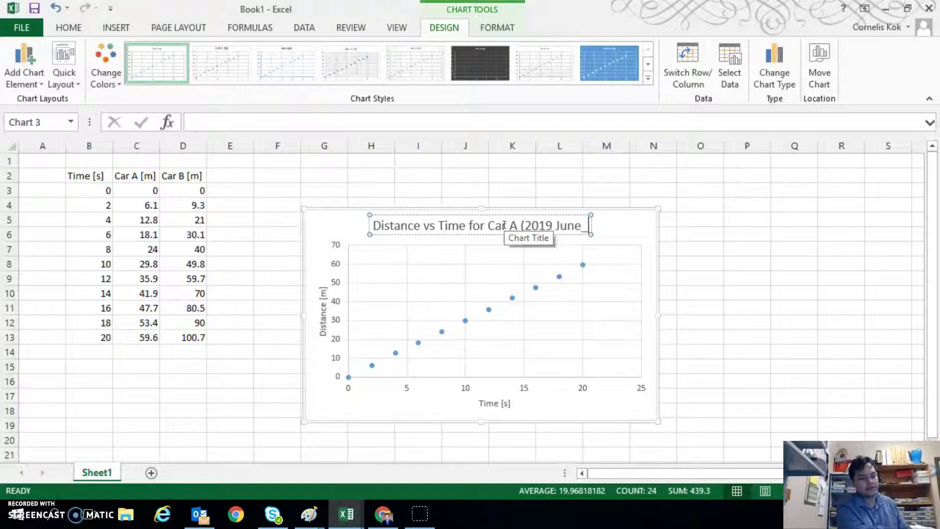
{"action": "key", "text": "BackSpace"}
{"action": "type", "text": ")"}
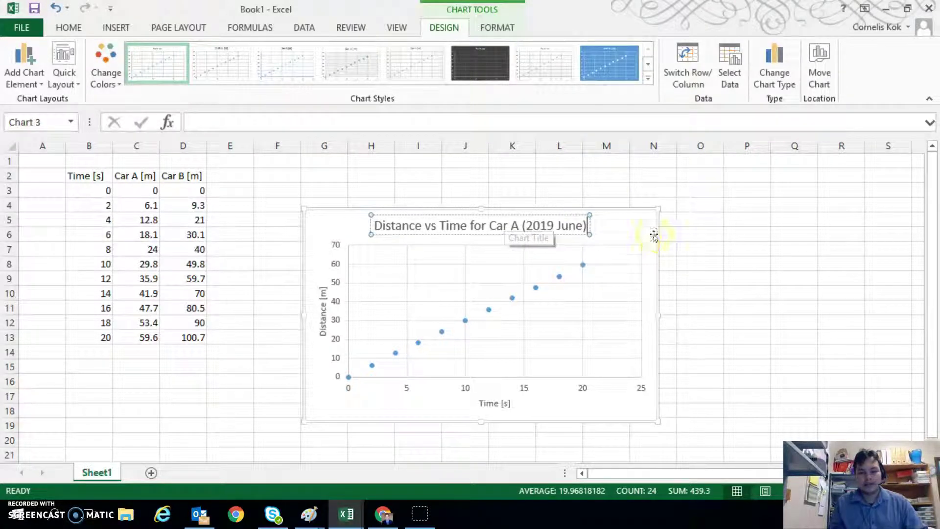
{"action": "left_click", "coordinate": [727, 262]}
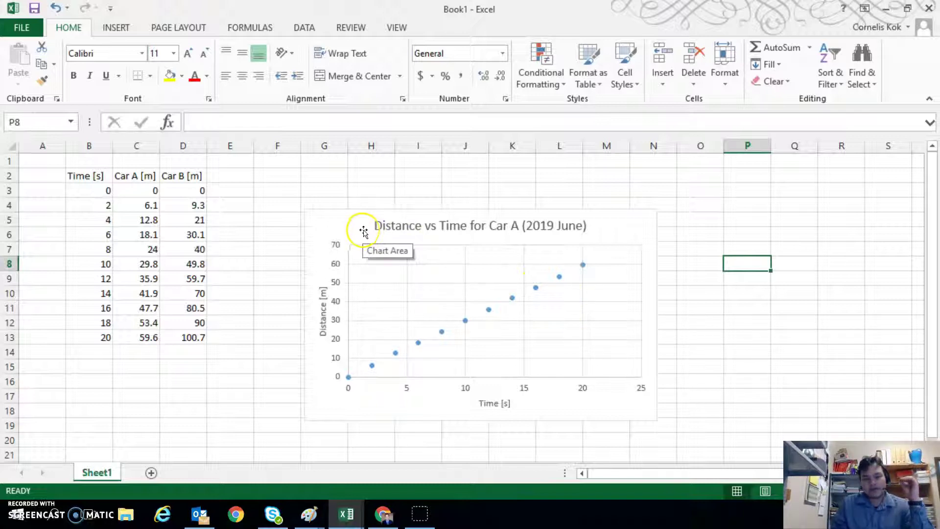
- Select the Car A scatter chart and delete it from the sheet
{"action": "left_click", "coordinate": [350, 224]}
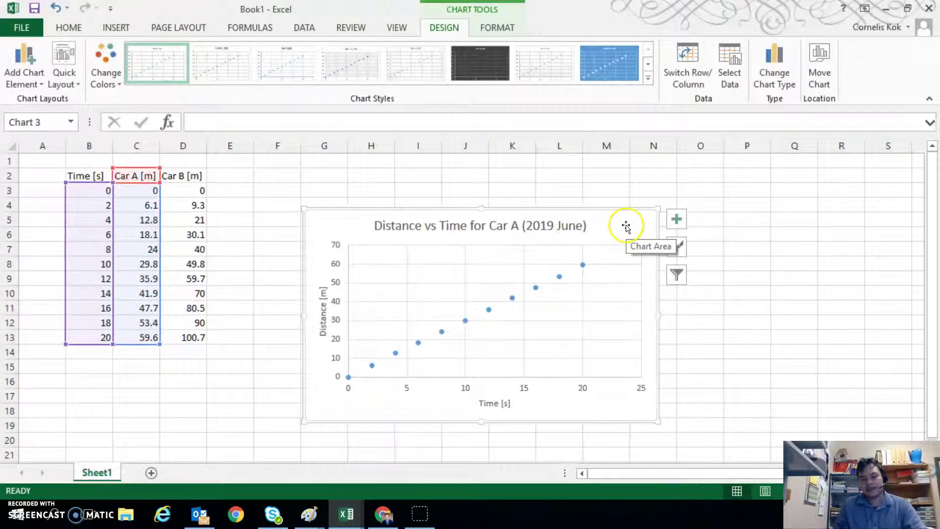
{"action": "left_click", "coordinate": [767, 365]}
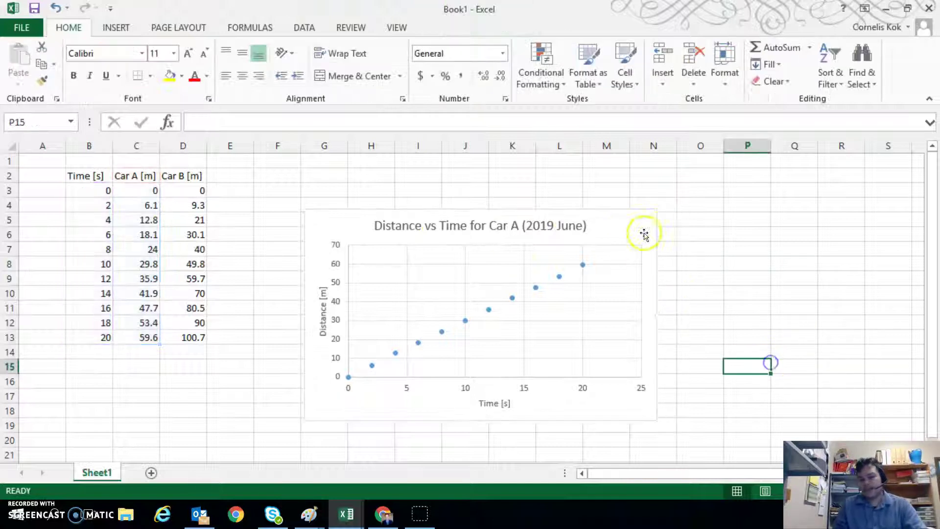
{"action": "left_click", "coordinate": [639, 227]}
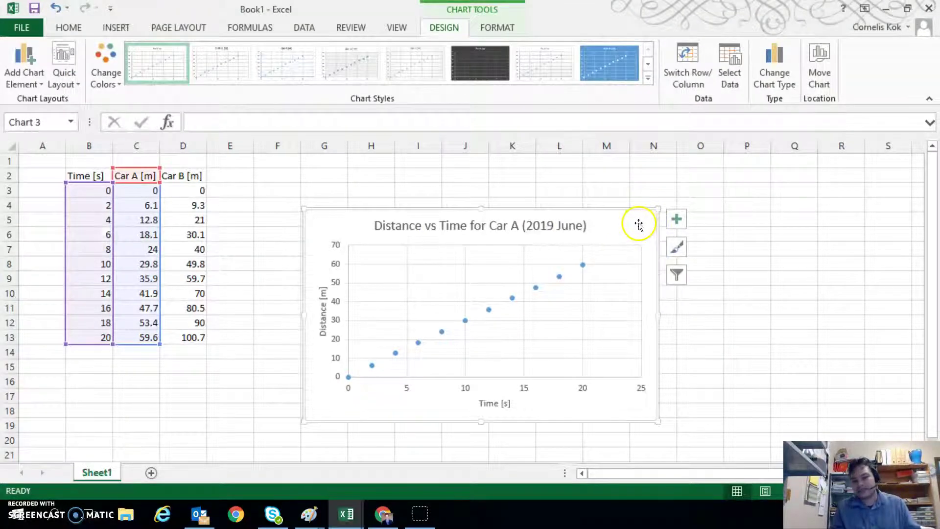
{"action": "key", "text": "Escape"}
{"action": "key", "text": "Delete"}
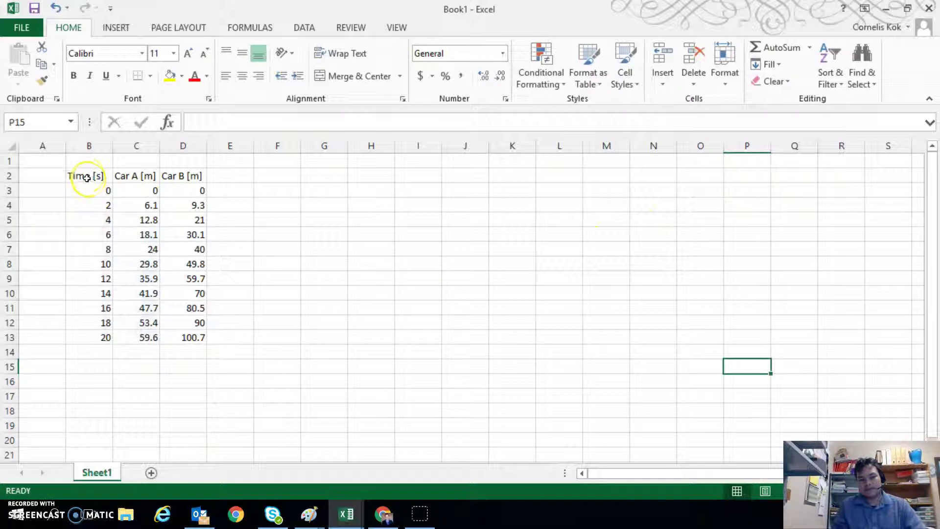
- Select B2:D13 with headers and insert a markers-only scatter chart of both cars
{"action": "left_click_drag", "start_coordinate": [87, 175], "coordinate": [181, 339]}
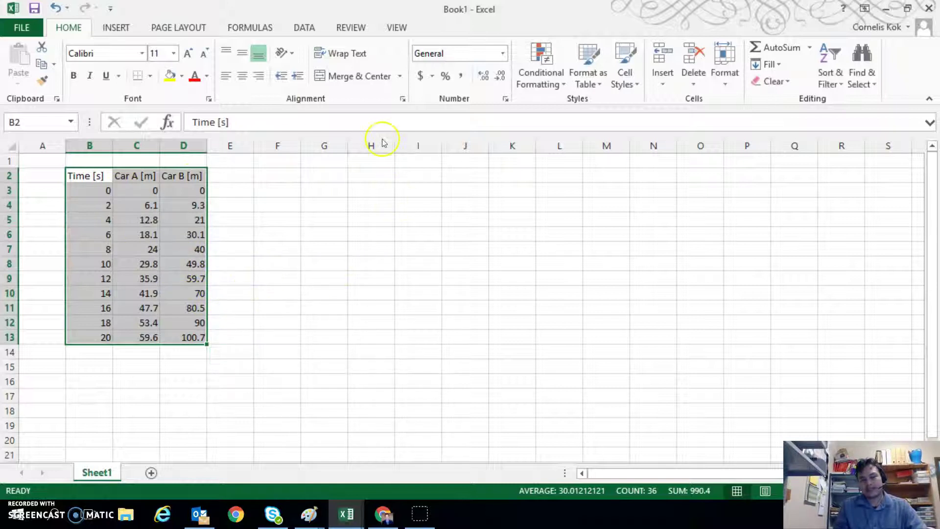
{"action": "left_click", "coordinate": [116, 28]}
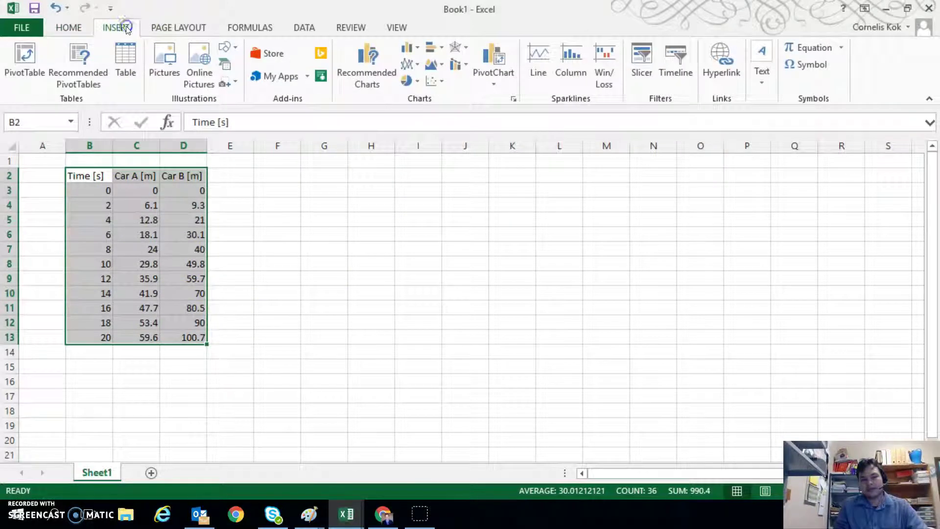
{"action": "left_click", "coordinate": [440, 82]}
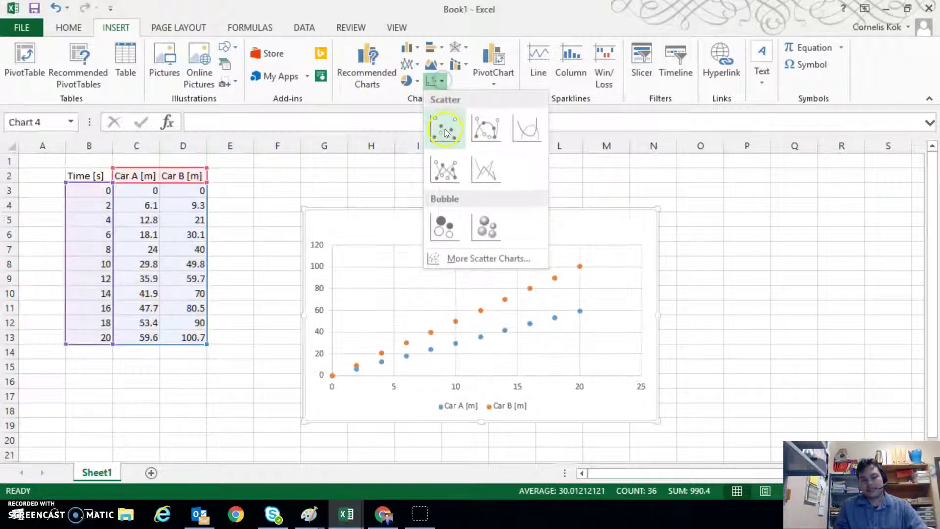
{"action": "left_click", "coordinate": [445, 128]}
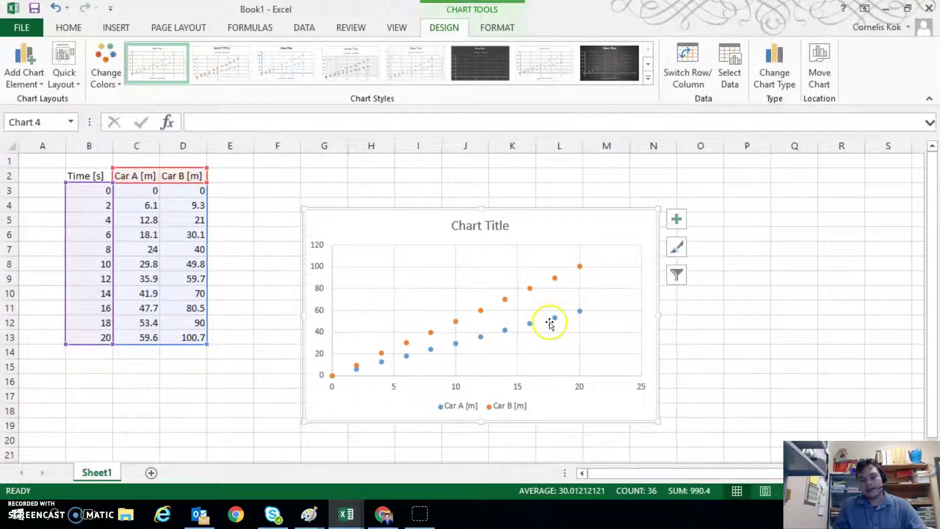
{"action": "mouse_move", "coordinate": [555, 319]}
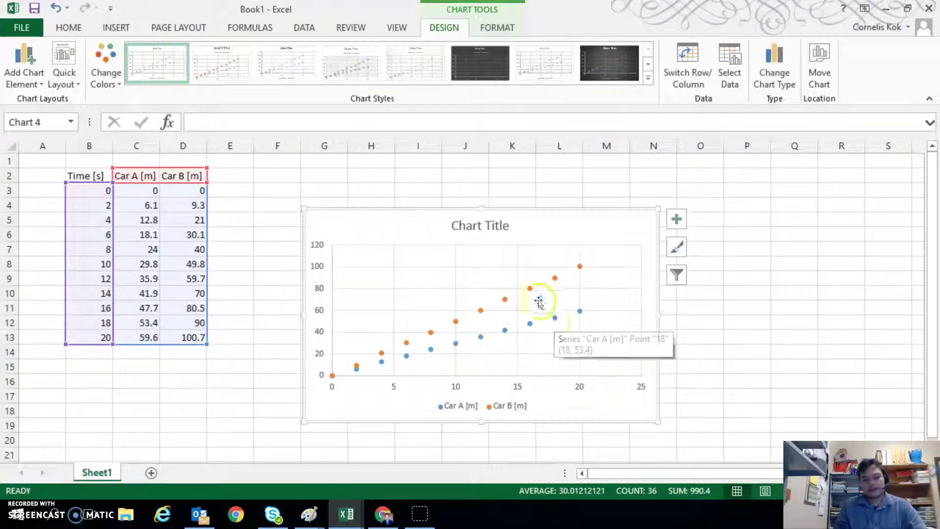
- Add a linear Car A trendline with intercept 0, displaying its equation and R² value
{"action": "left_click", "coordinate": [555, 318]}
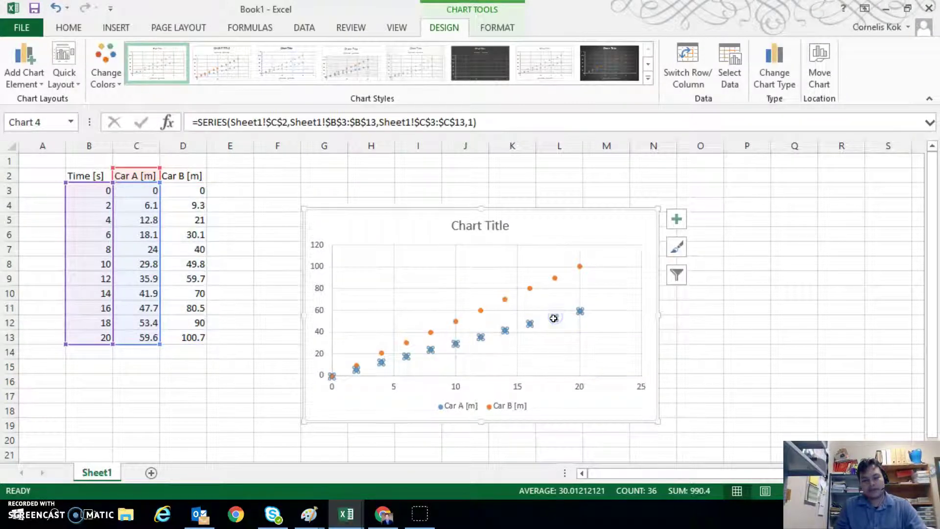
{"action": "right_click", "coordinate": [556, 318]}
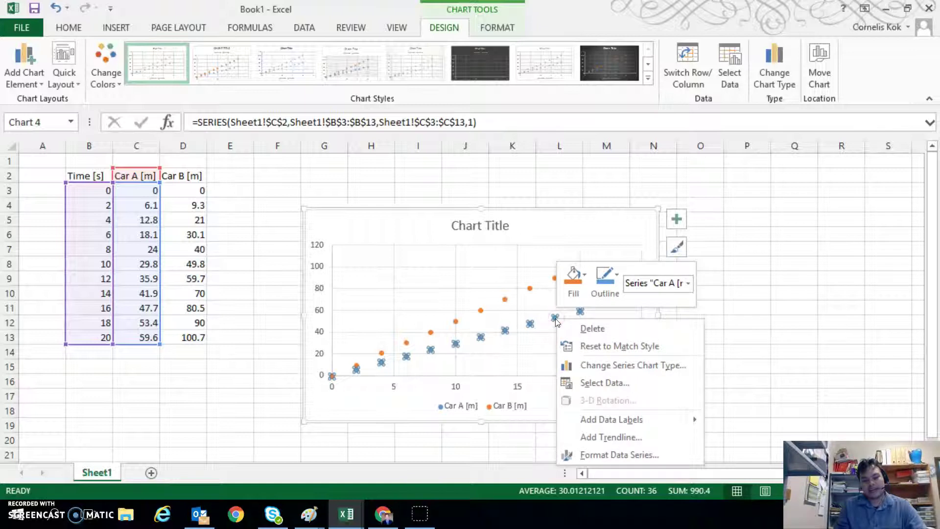
{"action": "left_click", "coordinate": [612, 444]}
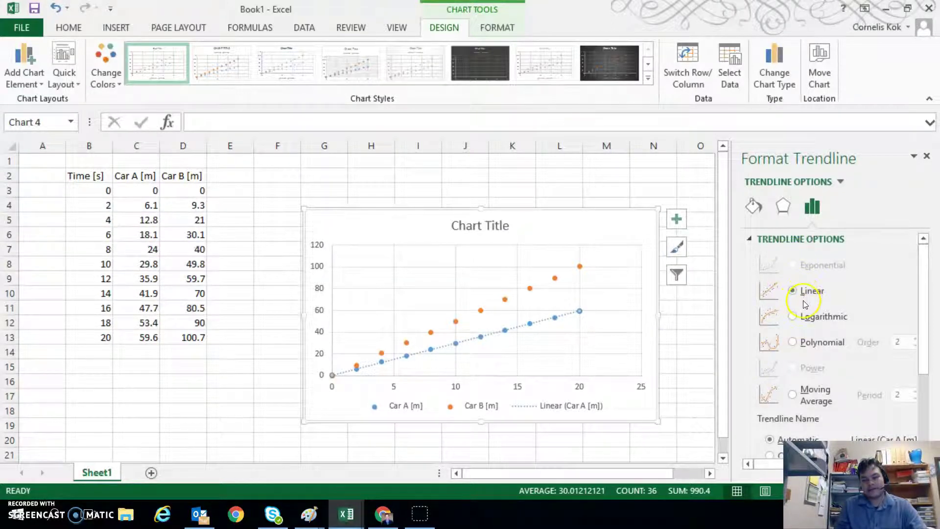
{"action": "left_click_drag", "start_coordinate": [924, 250], "coordinate": [912, 404]}
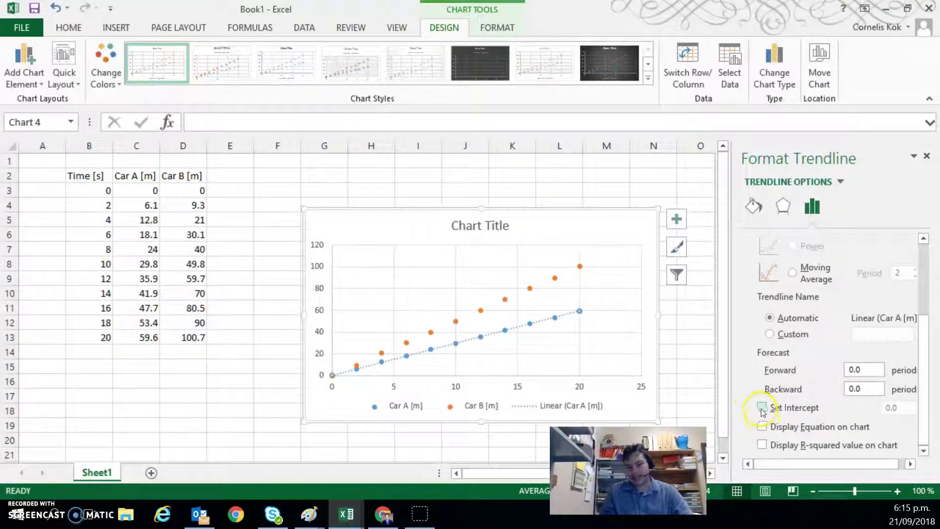
{"action": "left_click", "coordinate": [762, 427]}
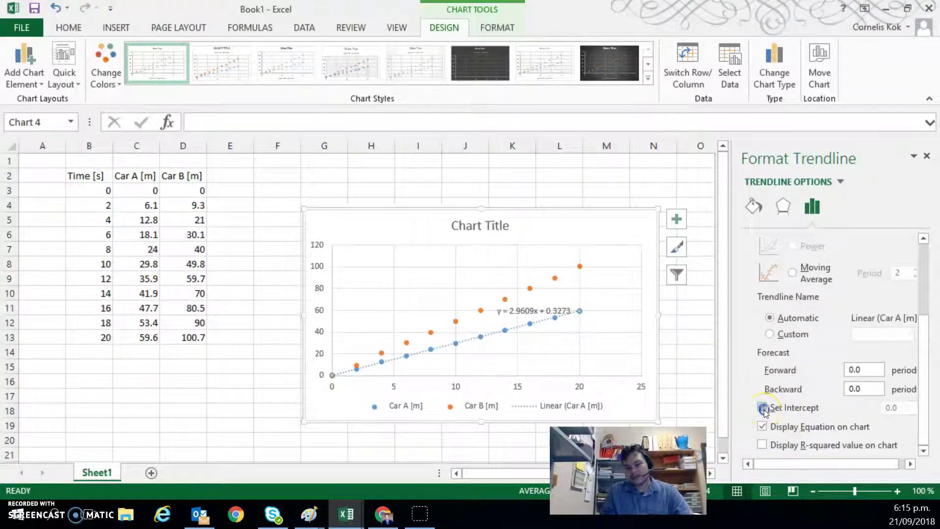
{"action": "left_click", "coordinate": [763, 409]}
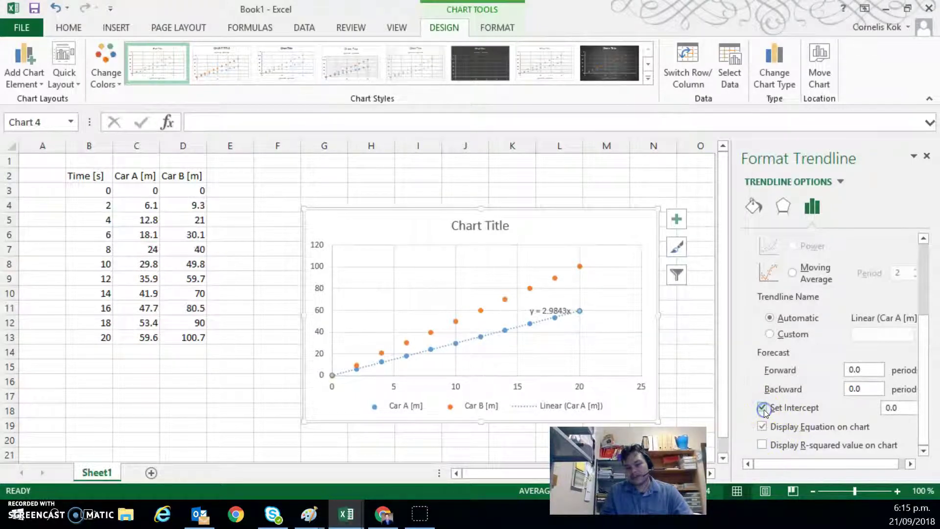
{"action": "left_click", "coordinate": [762, 446]}
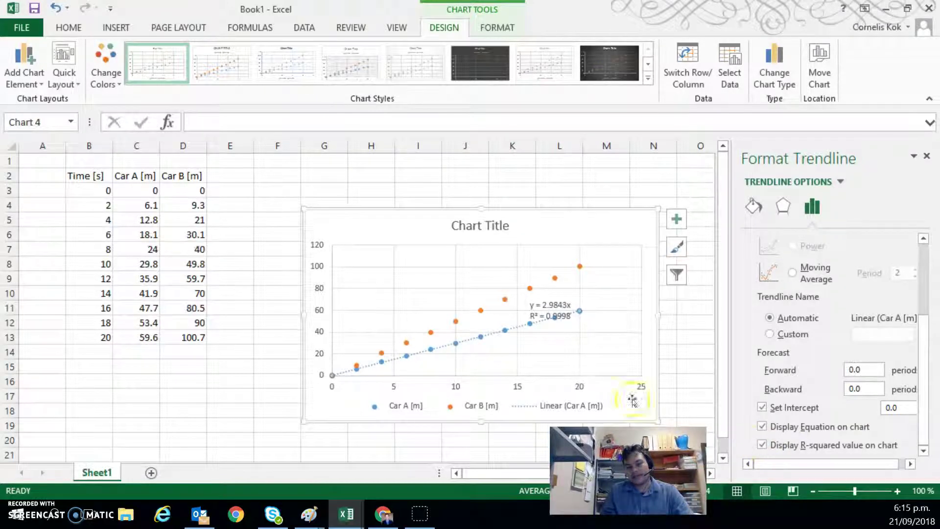
{"action": "left_click", "coordinate": [556, 306]}
- Move Car A's y = 2.9843x, R² = 0.9998 label beside its last data point
{"action": "left_click_drag", "start_coordinate": [555, 307], "coordinate": [614, 314]}
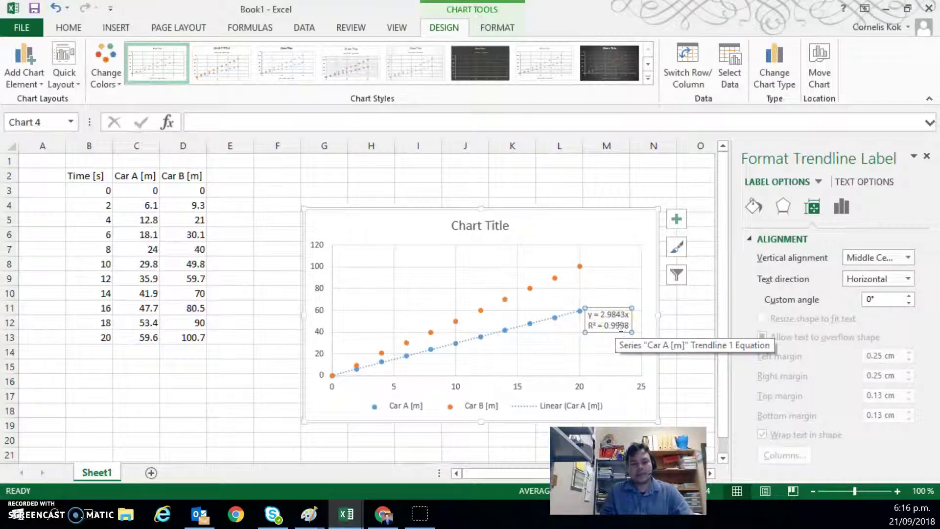
{"action": "left_click", "coordinate": [616, 327]}
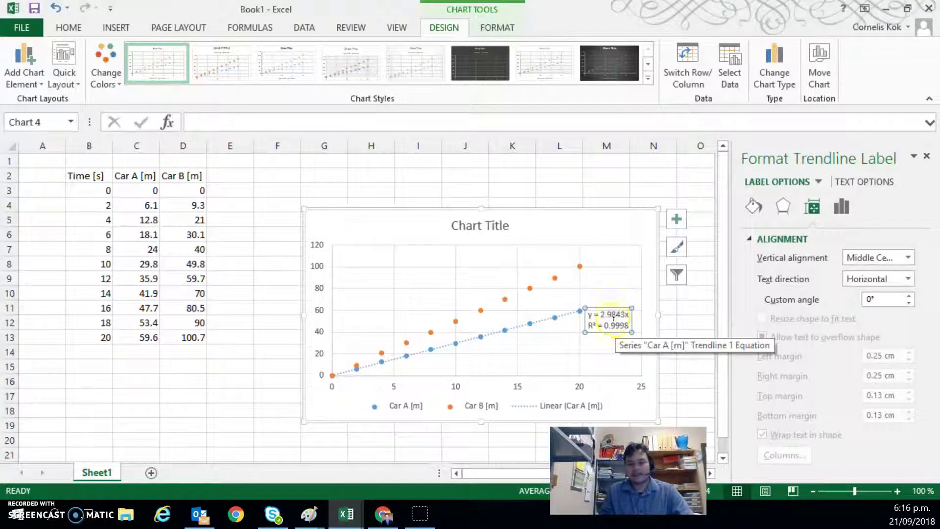
{"action": "left_click", "coordinate": [616, 316]}
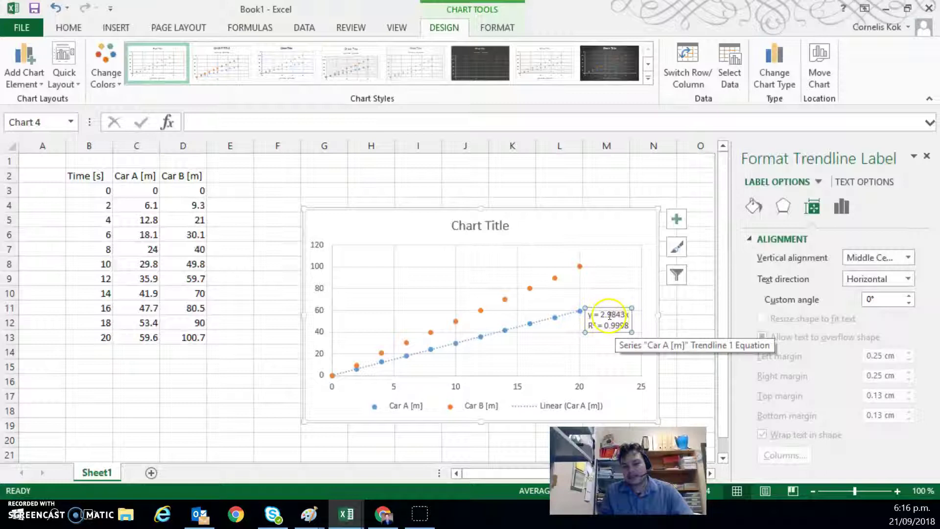
- Add a zero-intercept linear trendline to Car B showing y = 5.0127x and R², placed beside its last point
{"action": "left_click", "coordinate": [581, 268]}
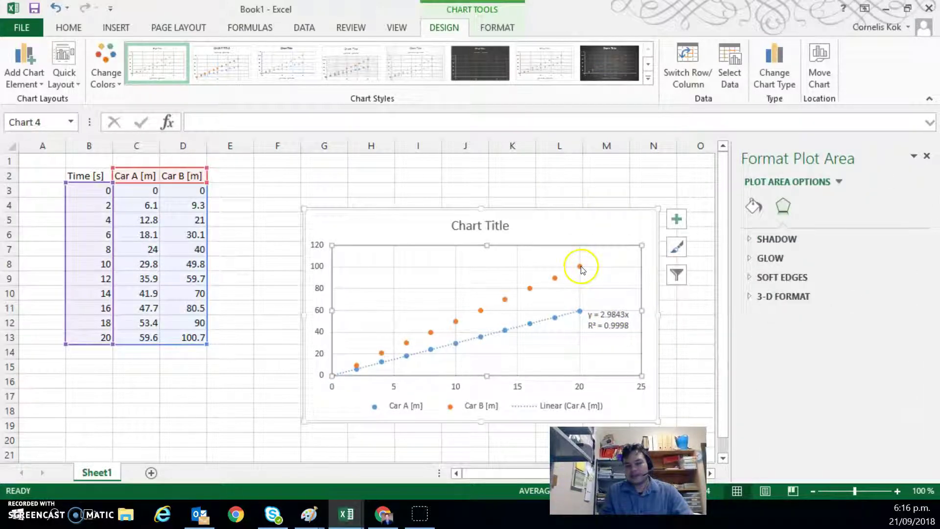
{"action": "left_click", "coordinate": [581, 267]}
{"action": "left_click", "coordinate": [581, 267]}
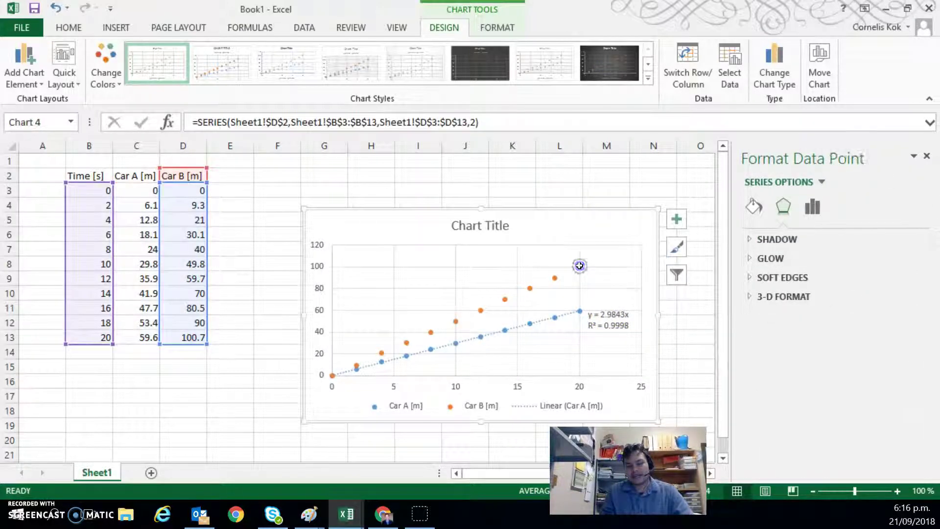
{"action": "right_click", "coordinate": [556, 278]}
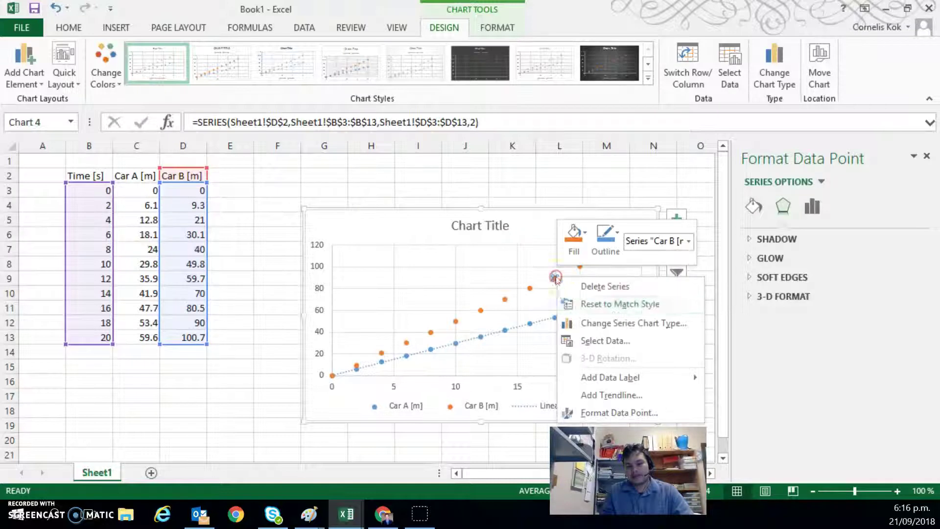
{"action": "left_click", "coordinate": [607, 393]}
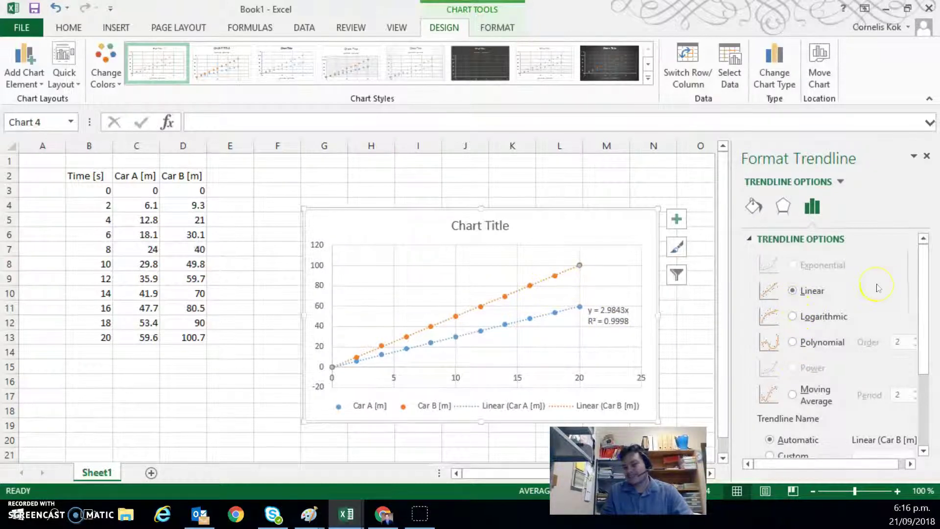
{"action": "scroll", "coordinate": [912, 278], "scroll_direction": "down", "scroll_amount": 5}
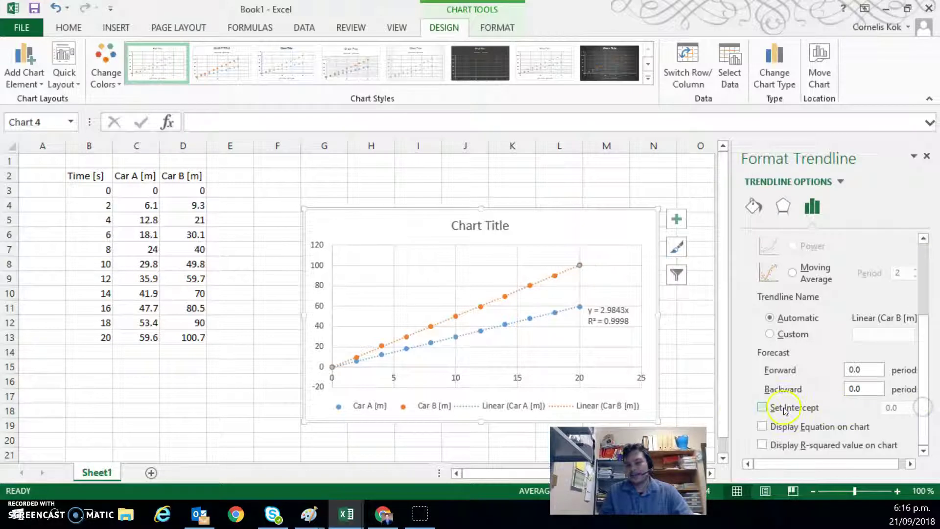
{"action": "left_click", "coordinate": [763, 408]}
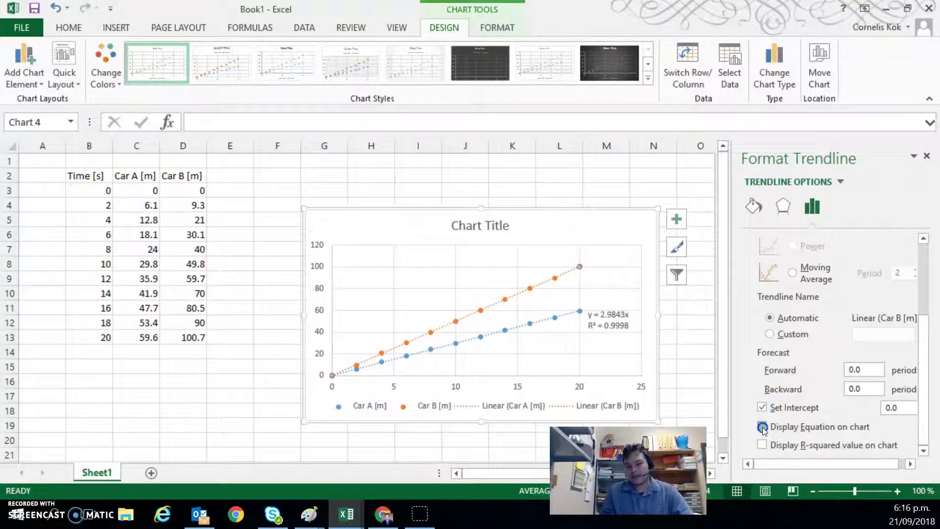
{"action": "left_click", "coordinate": [763, 445]}
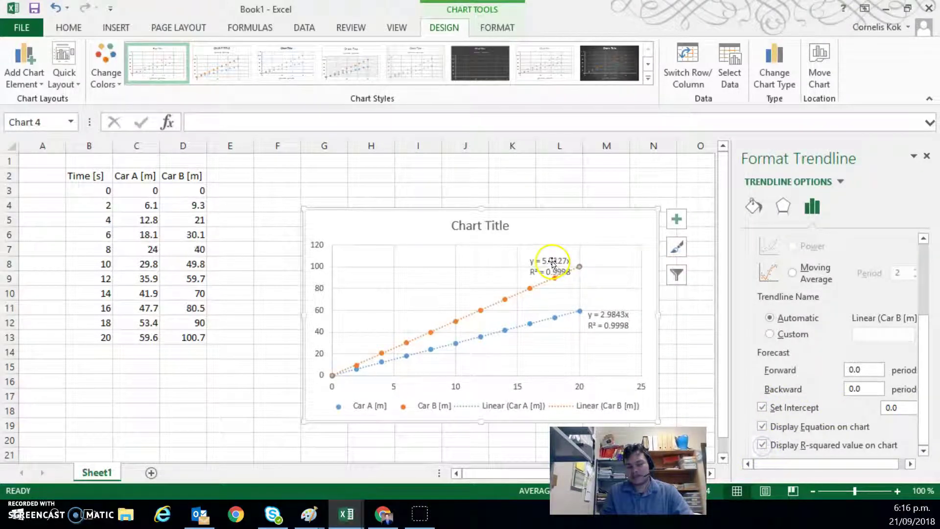
{"action": "left_click_drag", "start_coordinate": [557, 263], "coordinate": [612, 263]}
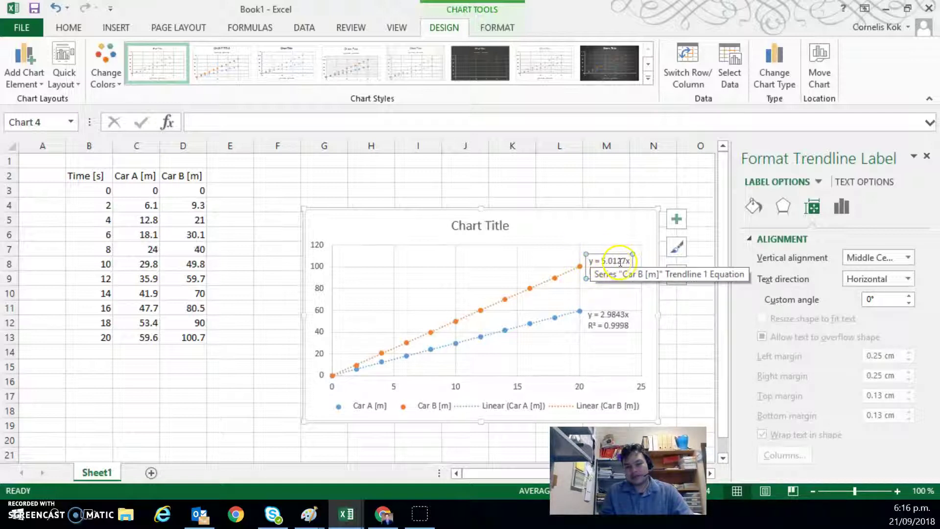
{"action": "left_click", "coordinate": [608, 263]}
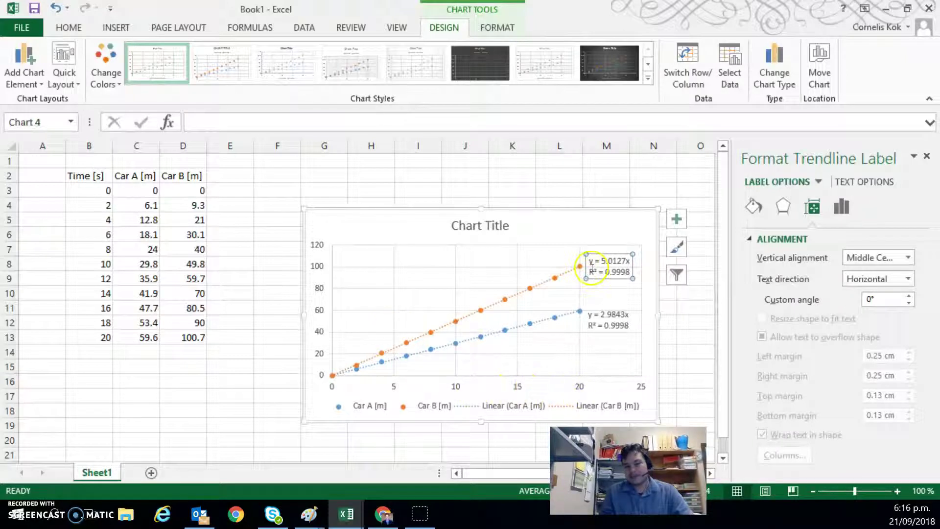
{"action": "left_click", "coordinate": [608, 263]}
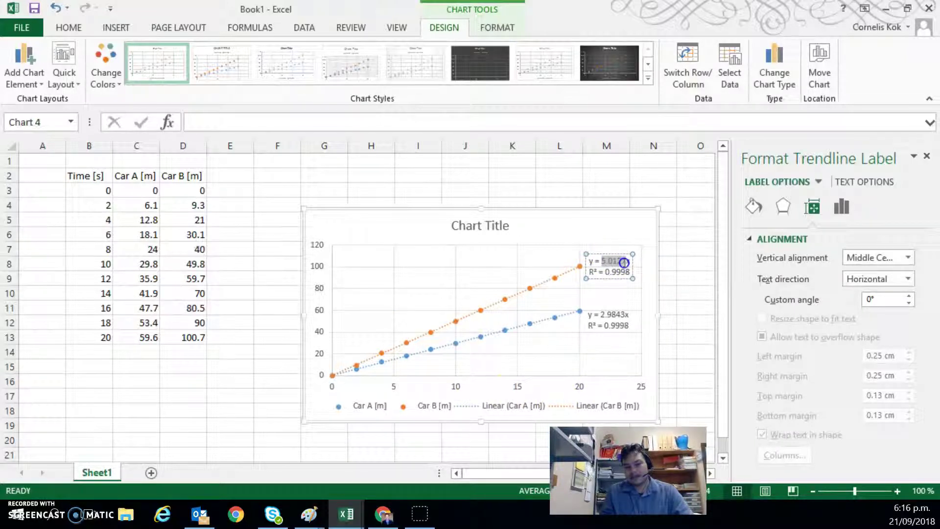
{"action": "left_click", "coordinate": [599, 319]}
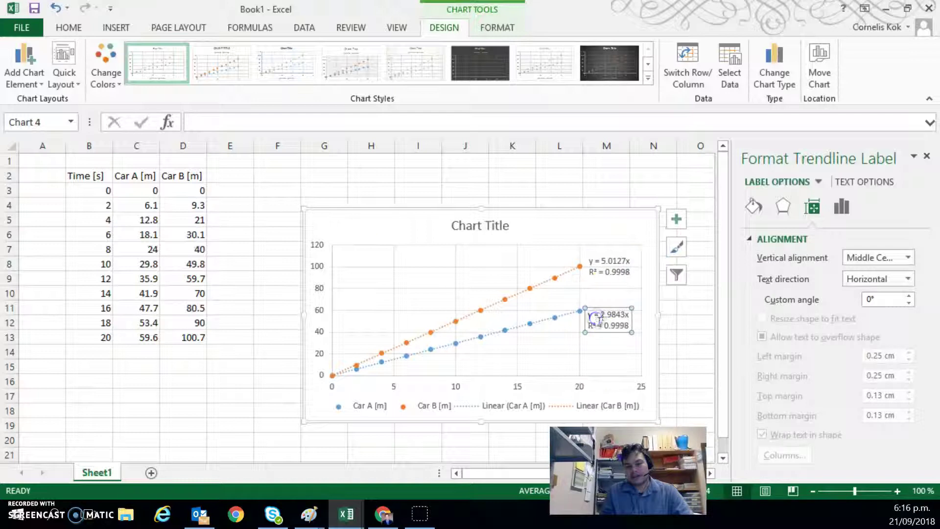
{"action": "left_click", "coordinate": [600, 317]}
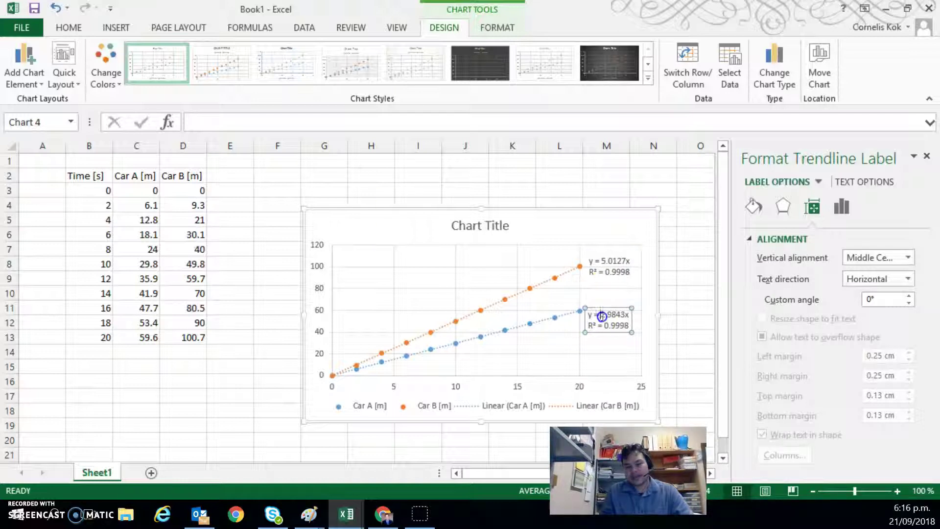
{"action": "left_click_drag", "start_coordinate": [609, 317], "coordinate": [623, 319]}
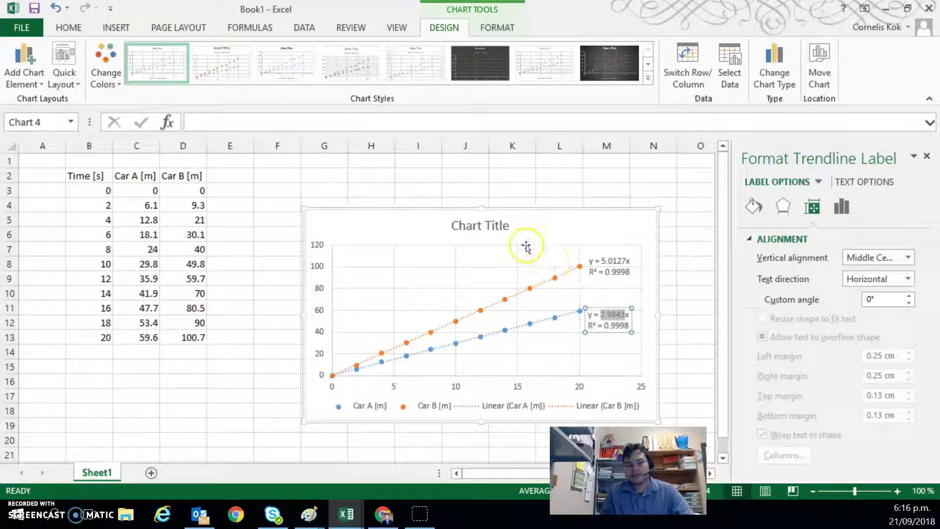
- Replace the 'Chart Title' placeholder with 'Distance vs Time for Car A and Car B'
{"action": "left_click", "coordinate": [474, 229]}
{"action": "left_click", "coordinate": [476, 230]}
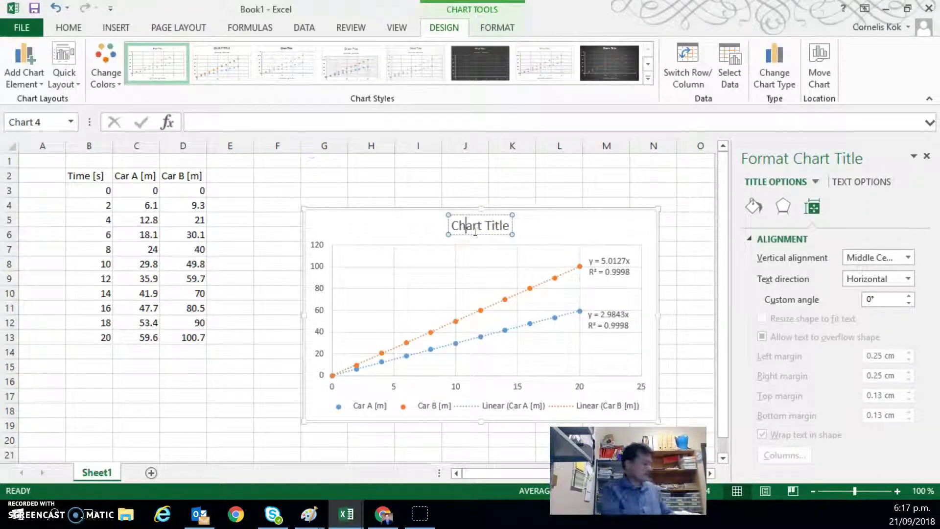
{"action": "triple_click", "coordinate": [475, 230]}
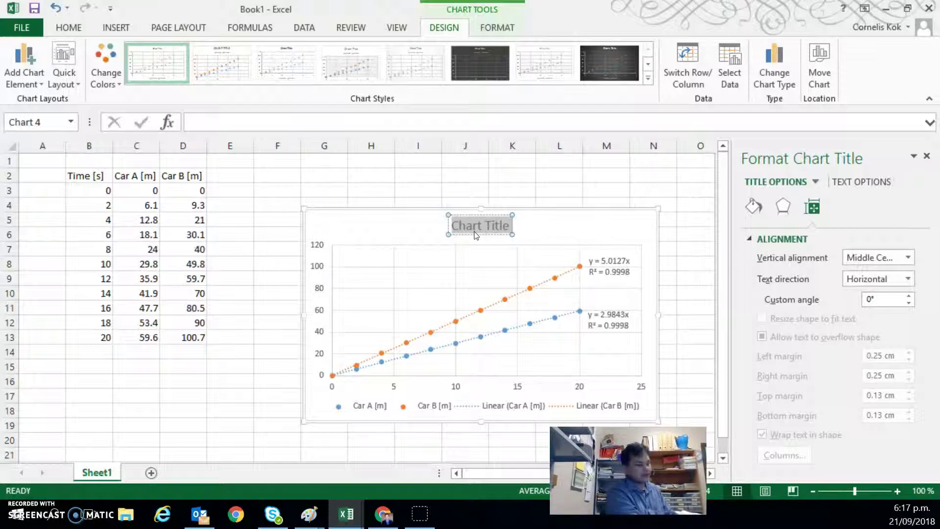
{"action": "type", "text": "Distanc"}
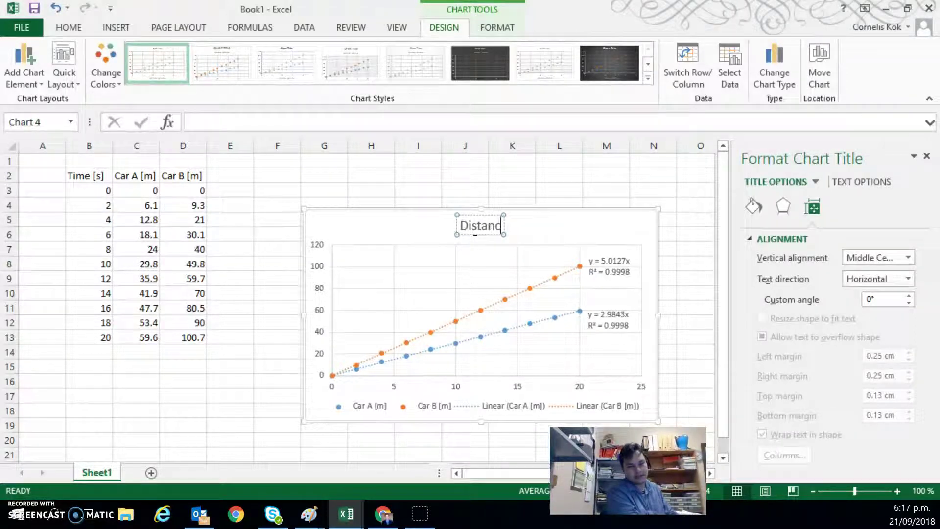
{"action": "type", "text": "e vs "}
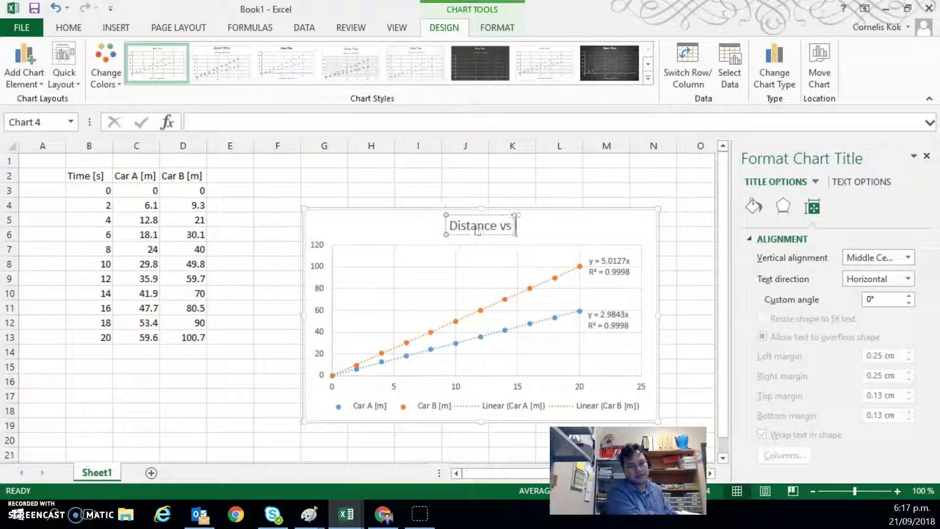
{"action": "type", "text": "Time for"}
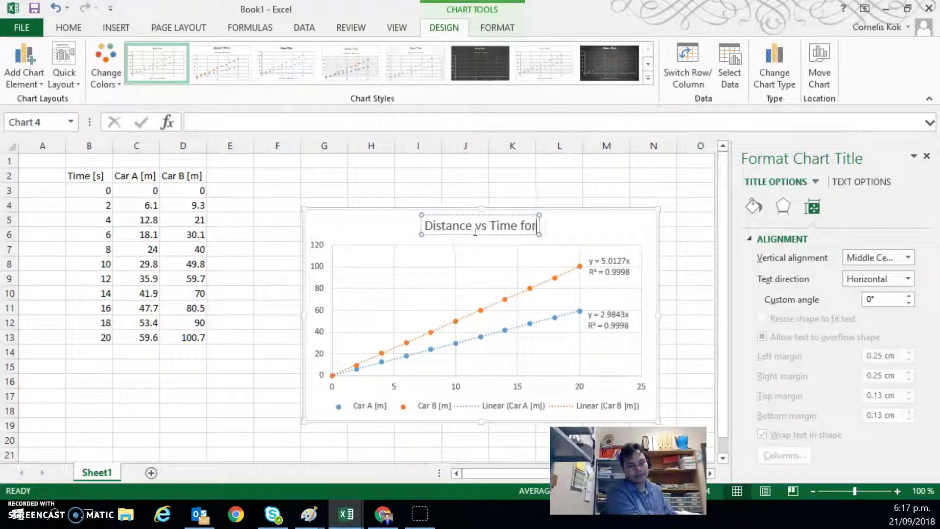
{"action": "type", "text": " Car"}
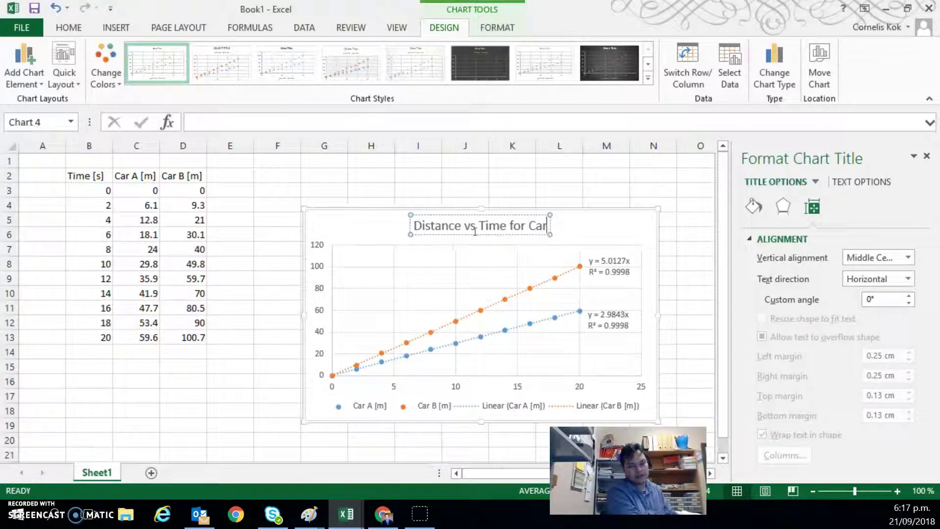
{"action": "type", "text": " A and Car B"}
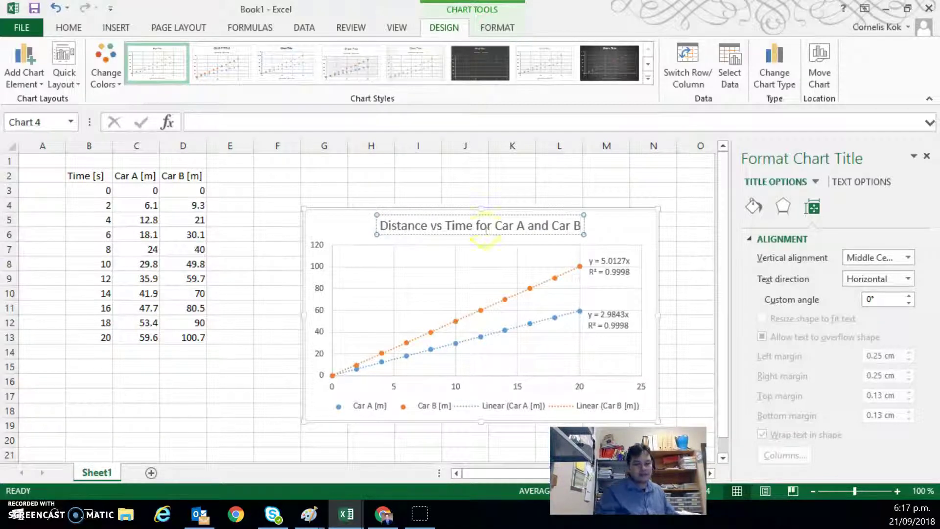
{"action": "scroll", "coordinate": [294, 199], "scroll_direction": "down", "scroll_amount": 1}
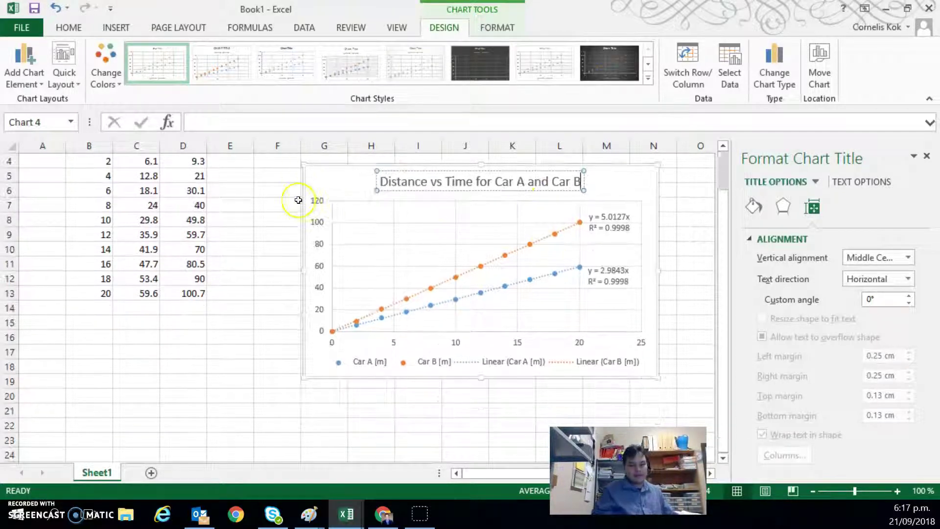
{"action": "scroll", "coordinate": [348, 231], "scroll_direction": "up", "scroll_amount": 1}
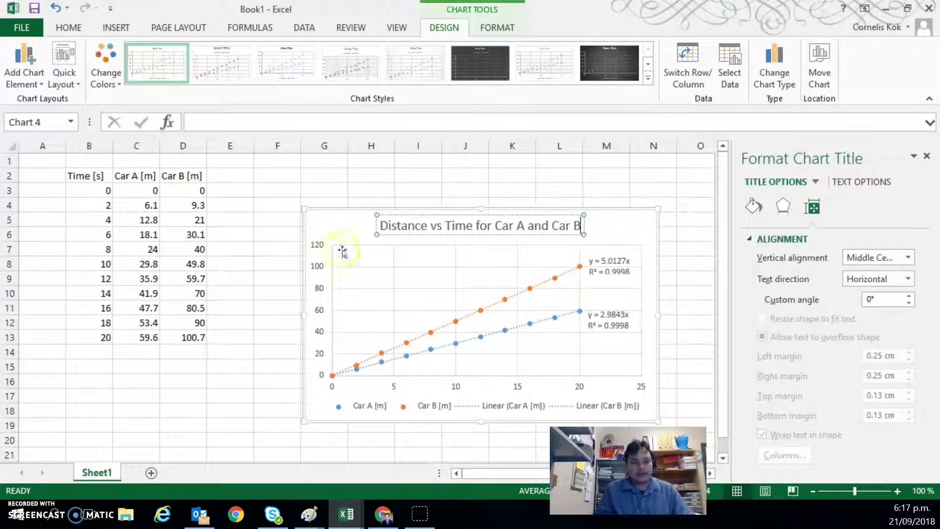
- Add a primary horizontal axis title to the chart and replace its placeholder with 'Time [s]'
{"action": "left_click", "coordinate": [347, 225]}
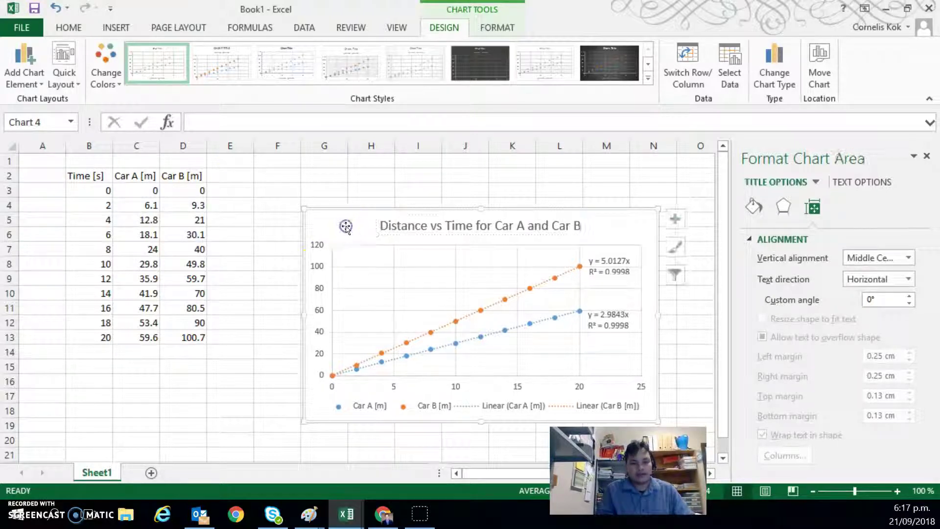
{"action": "left_click", "coordinate": [22, 73]}
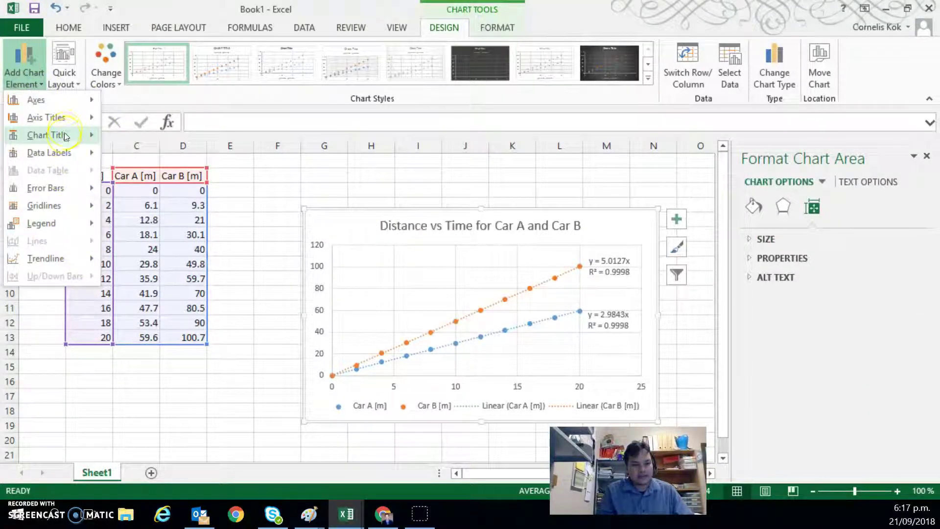
{"action": "mouse_move", "coordinate": [66, 134]}
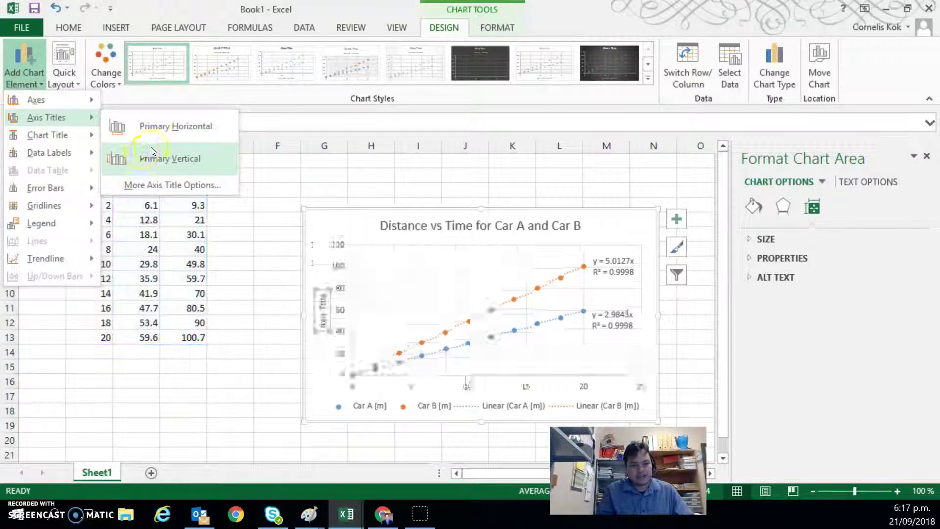
{"action": "left_click", "coordinate": [130, 127]}
{"action": "left_click_drag", "start_coordinate": [470, 381], "coordinate": [489, 384]}
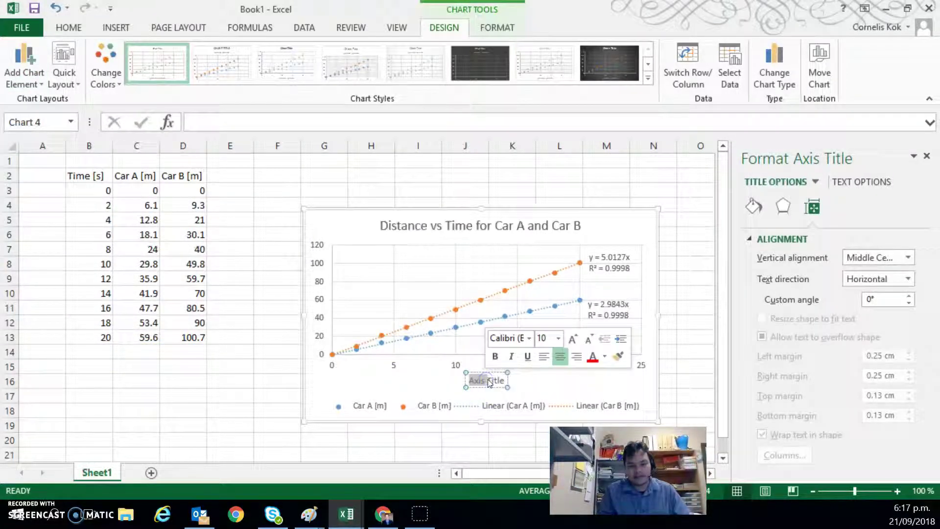
{"action": "key", "text": "ctrl+a"}
{"action": "key", "text": "BackSpace"}
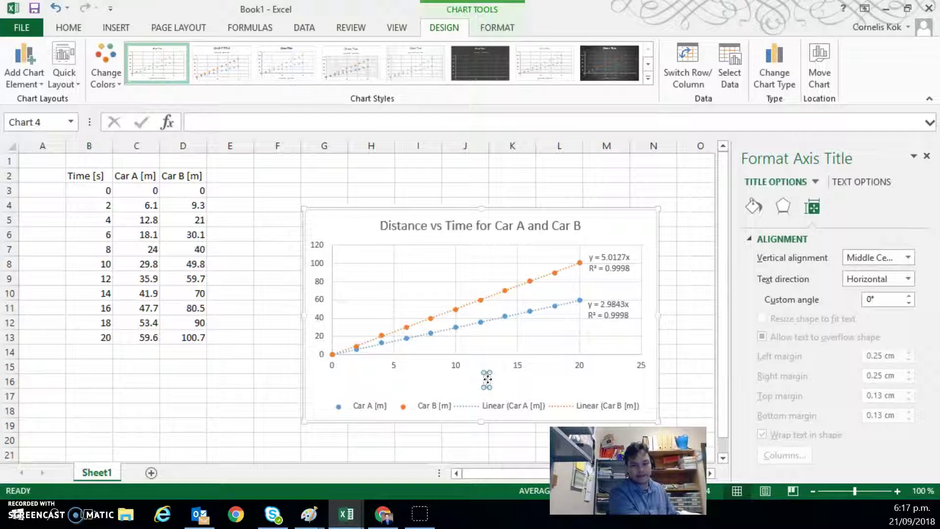
{"action": "type", "text": "Time"}
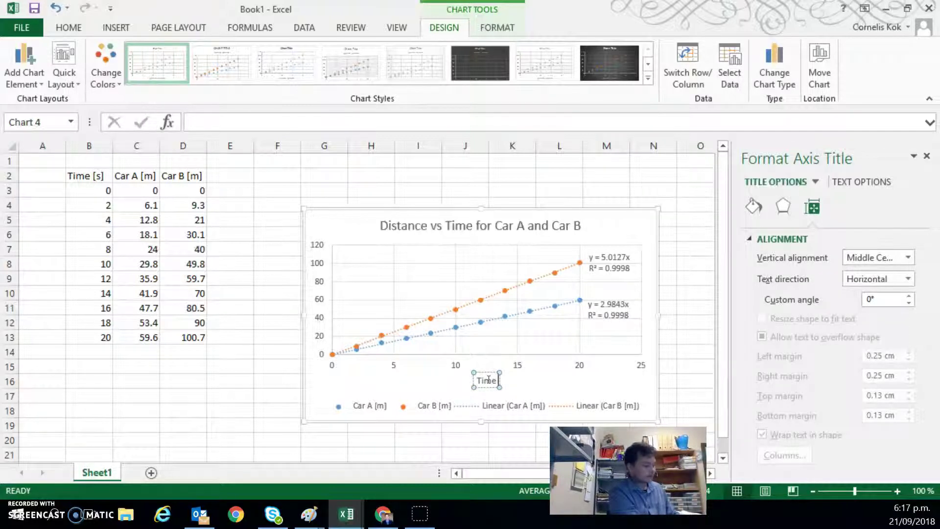
{"action": "type", "text": " [s]"}
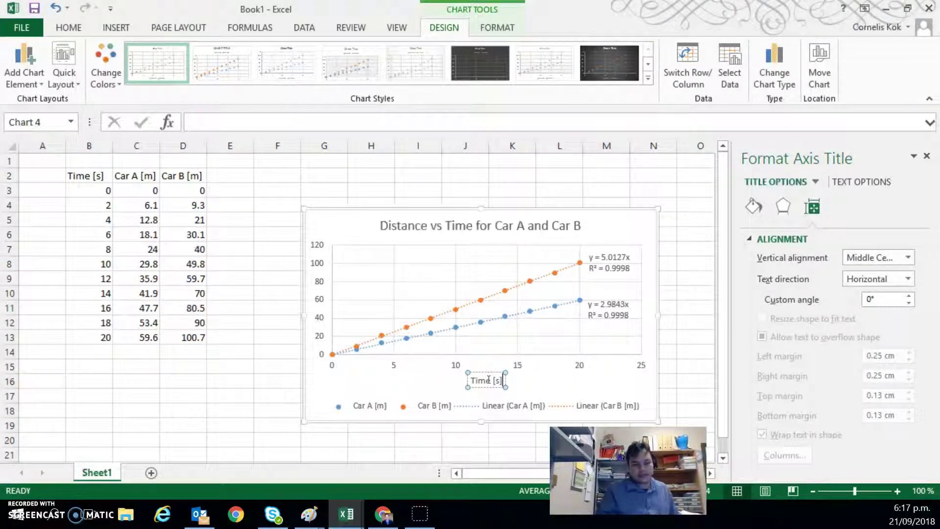
{"action": "key", "text": "Escape"}
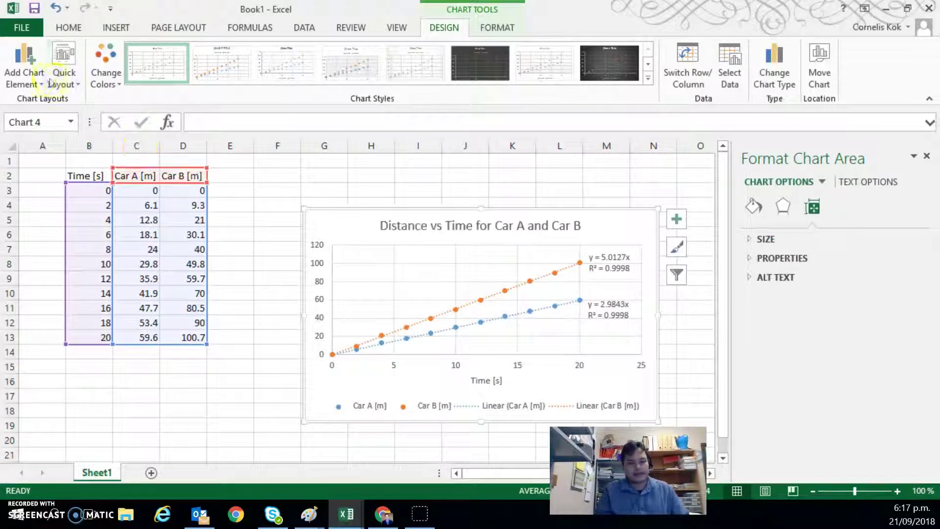
- Add a primary vertical axis title and replace its placeholder text with 'Distance [m]'
{"action": "left_click", "coordinate": [22, 79]}
{"action": "mouse_move", "coordinate": [49, 119]}
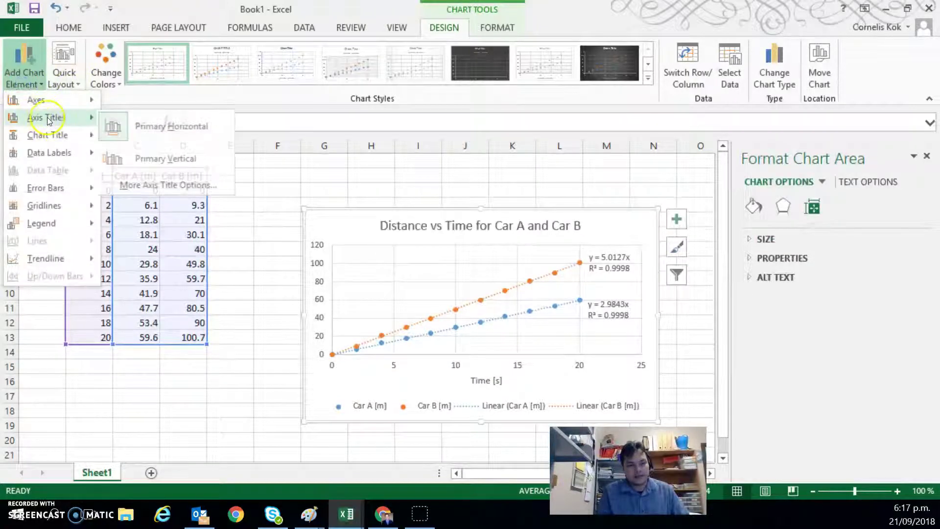
{"action": "left_click", "coordinate": [156, 158]}
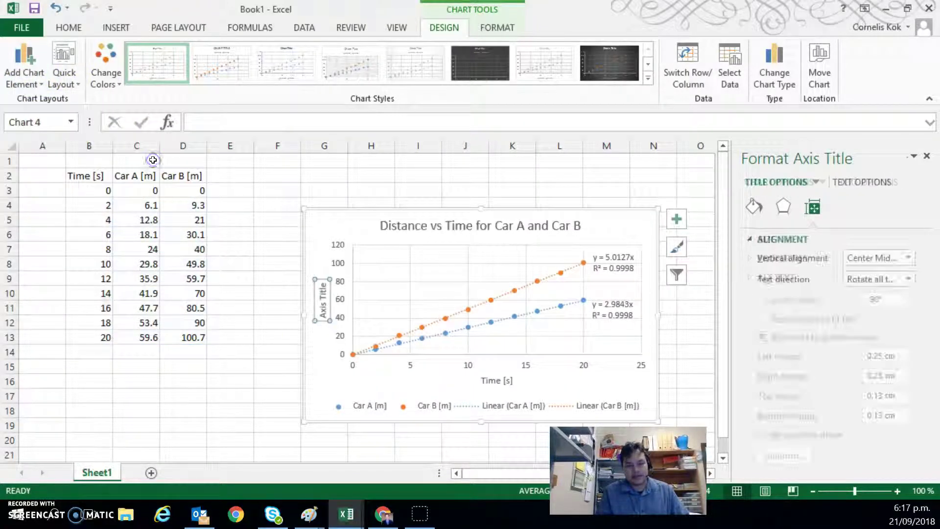
{"action": "left_click", "coordinate": [320, 304]}
{"action": "key", "text": "BackSpace"}
{"action": "key", "text": "BackSpace"}
{"action": "key", "text": "BackSpace"}
{"action": "key", "text": "BackSpace"}
{"action": "key", "text": "BackSpace"}
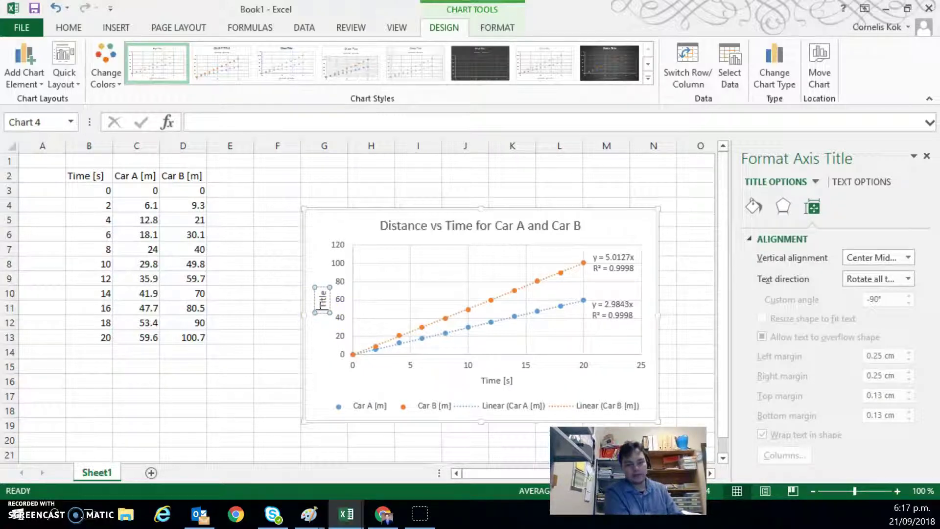
{"action": "key", "text": "Delete"}
{"action": "key", "text": "Delete"}
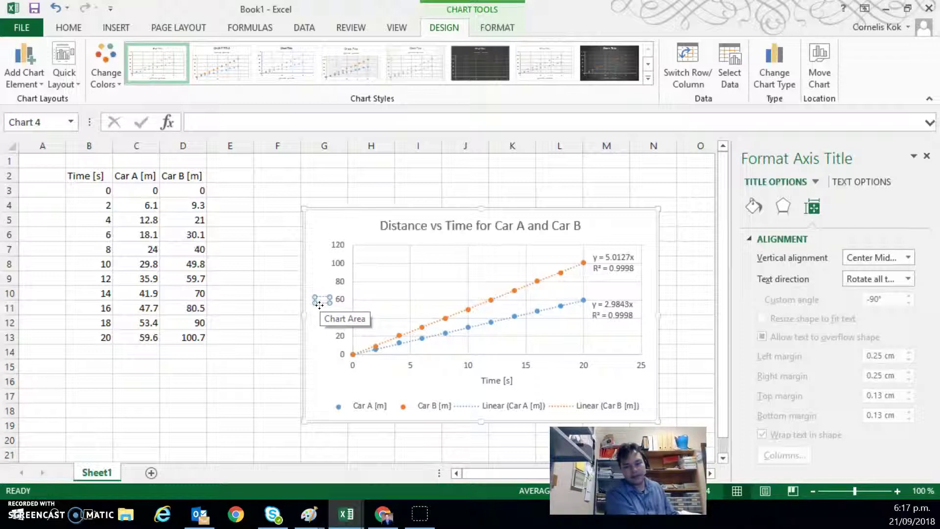
{"action": "type", "text": "Distanc"}
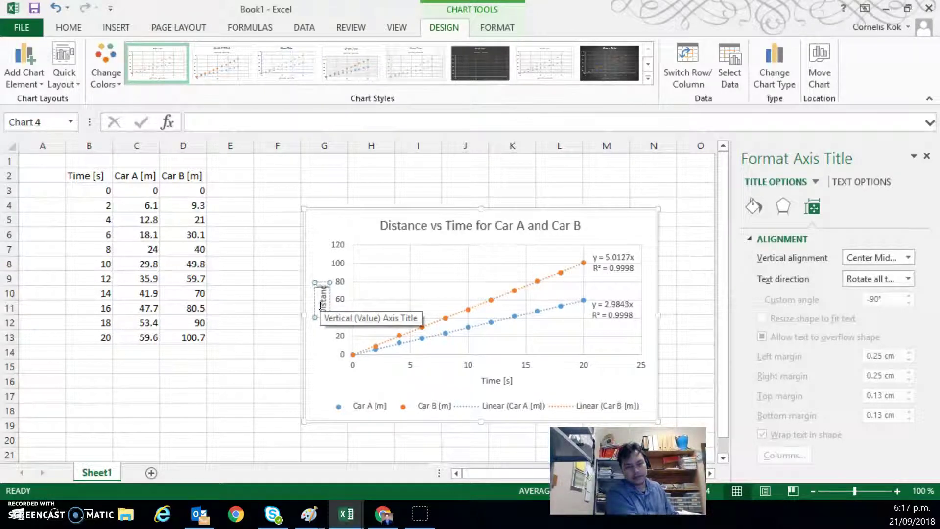
{"action": "type", "text": "e"}
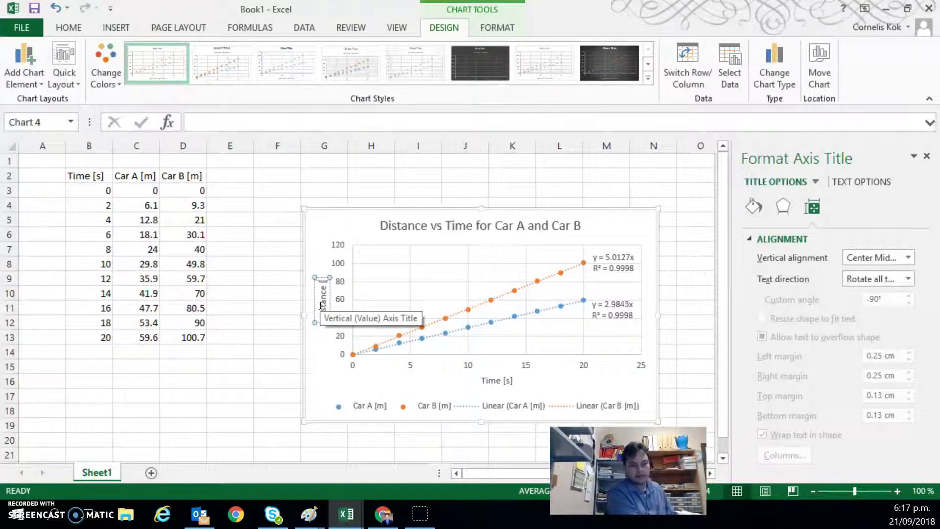
{"action": "type", "text": " [m]"}
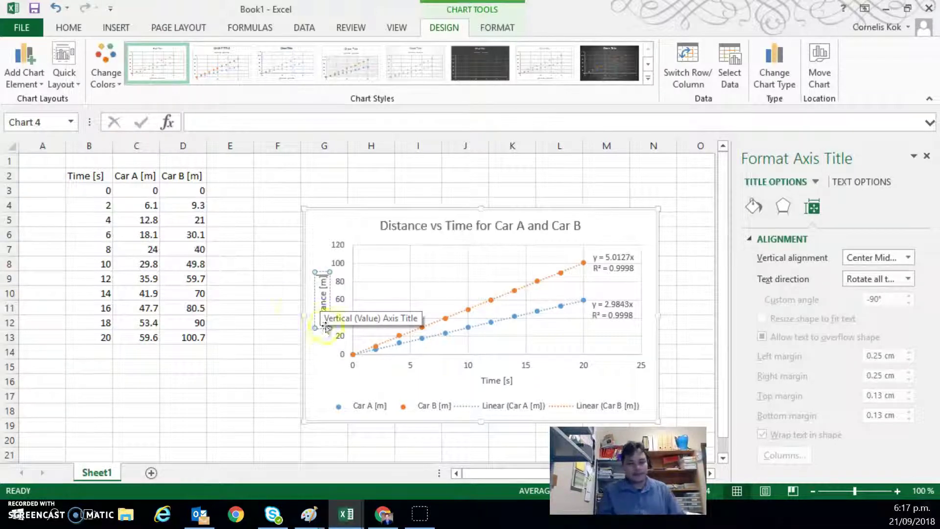
{"action": "left_click", "coordinate": [325, 384]}
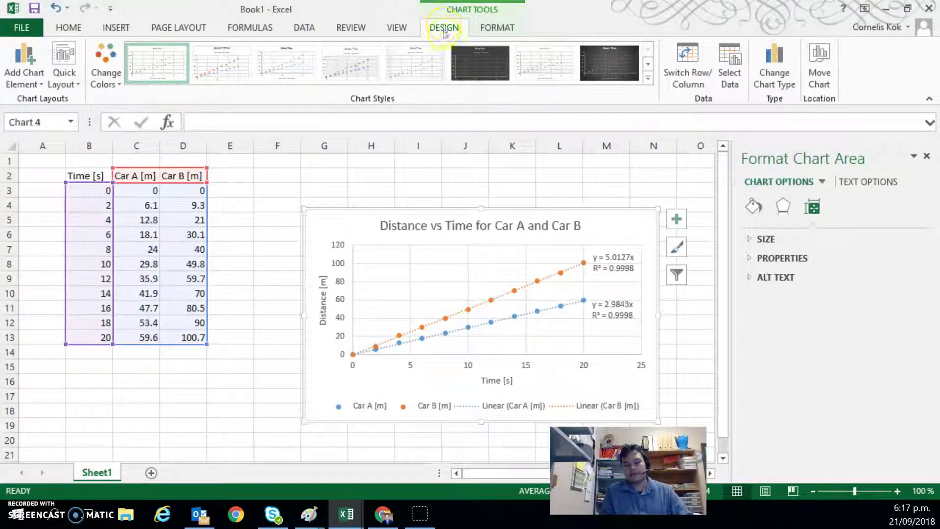
- Drag the chart up and left so it sits beside the data table over roughly E2:M17
{"action": "left_click", "coordinate": [446, 33]}
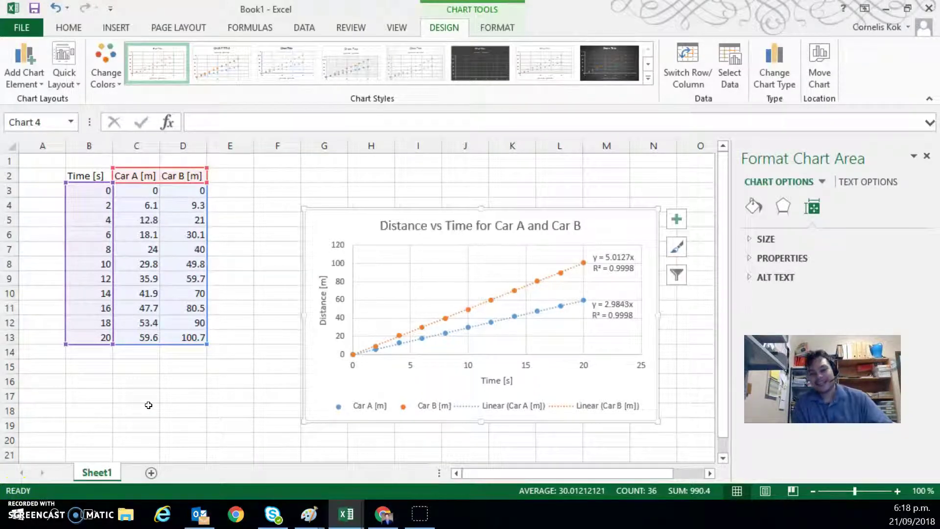
{"action": "left_click", "coordinate": [157, 408]}
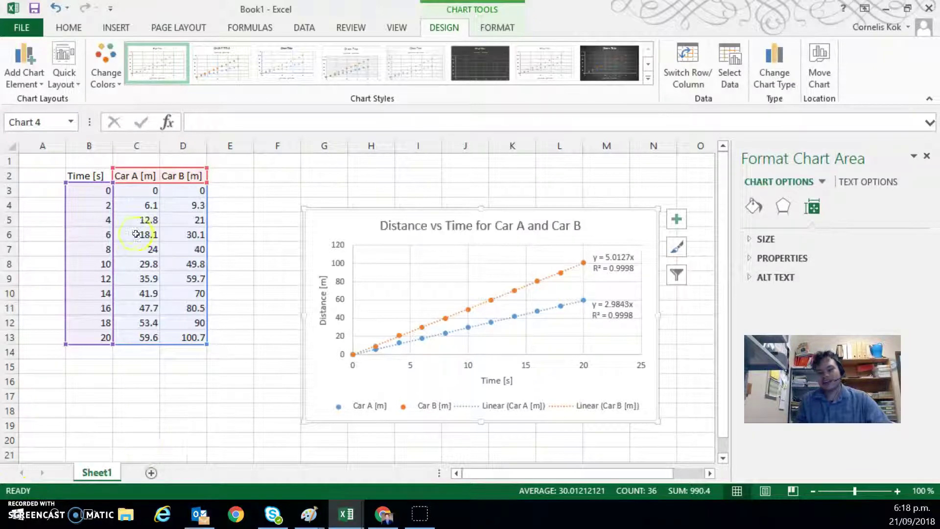
{"action": "mouse_move", "coordinate": [342, 224]}
{"action": "left_mouse_down"}
{"action": "mouse_move", "coordinate": [227, 145]}
{"action": "mouse_move", "coordinate": [288, 192]}
{"action": "left_mouse_up"}
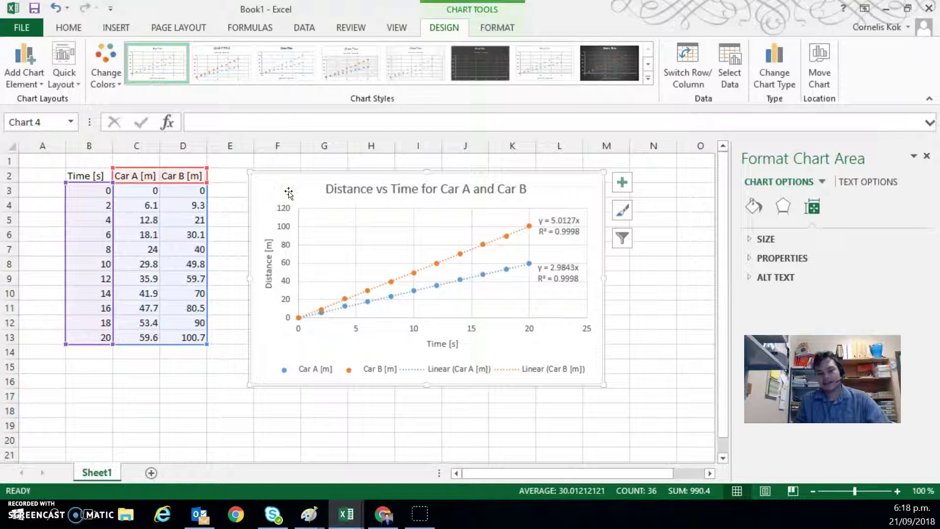
{"action": "left_click", "coordinate": [278, 188]}
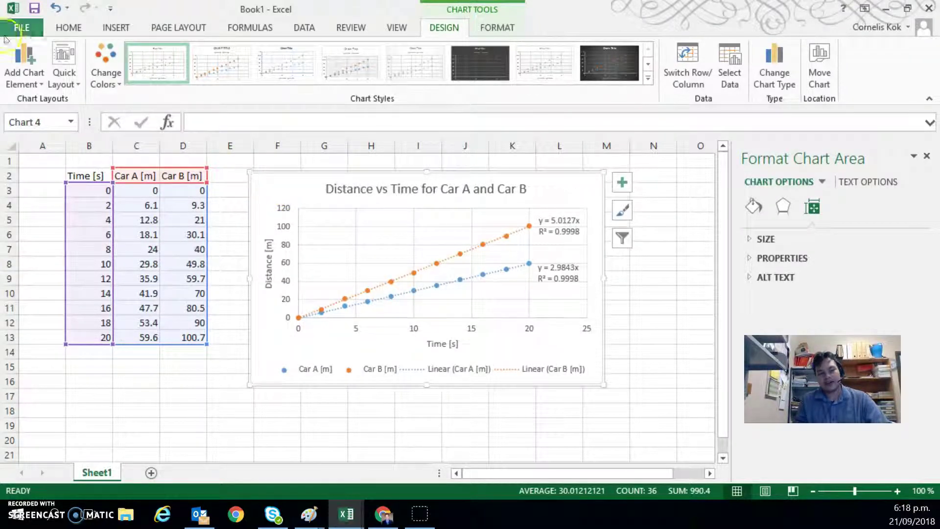
{"action": "left_click", "coordinate": [17, 30]}
{"action": "left_click", "coordinate": [49, 208]}
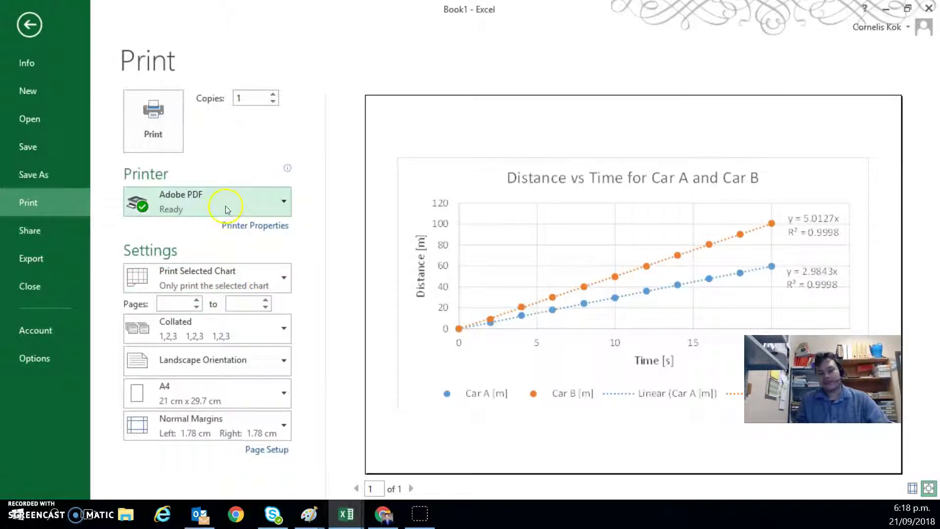
{"action": "mouse_move", "coordinate": [216, 215]}
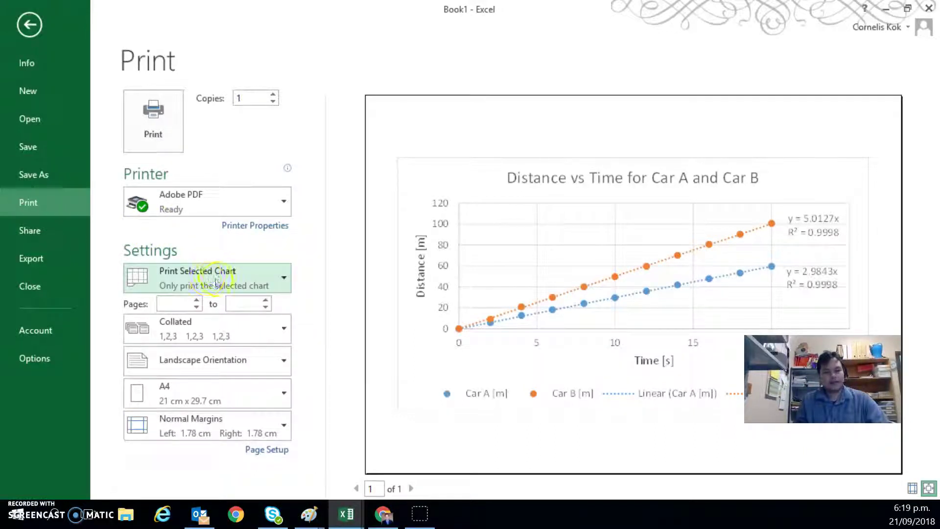
- Return to the sheet, deselect the chart, and select the cells covering the table and chart
{"action": "left_click", "coordinate": [29, 24]}
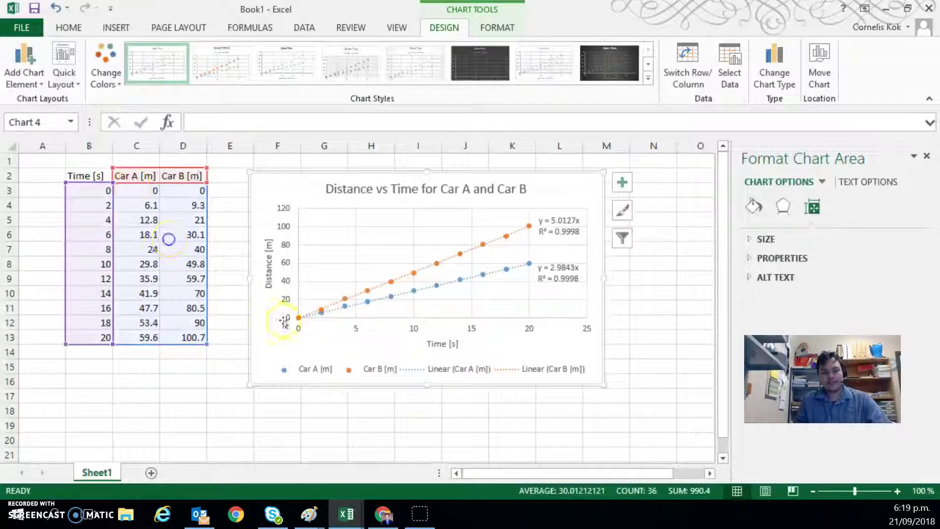
{"action": "left_click", "coordinate": [217, 377]}
{"action": "left_click_drag", "start_coordinate": [586, 395], "coordinate": [17, 134]}
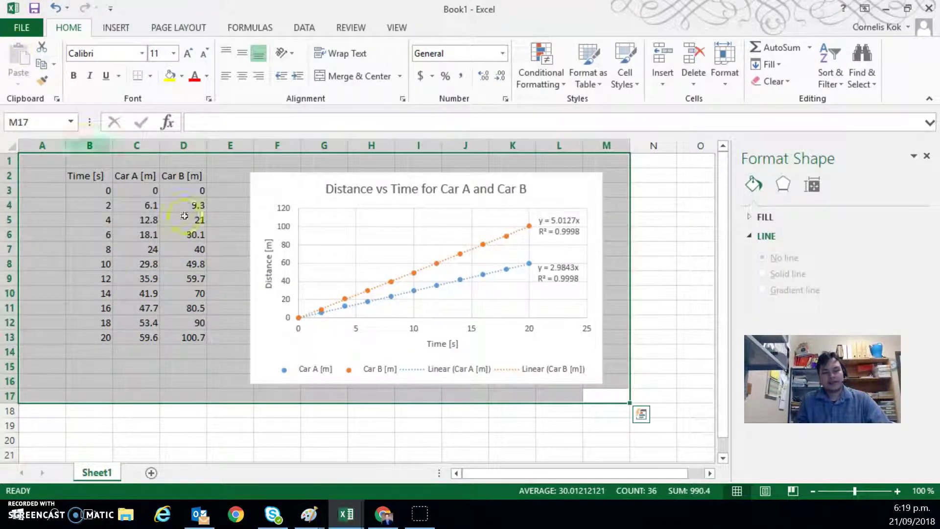
- Set the active sheet to print in landscape orientation, fitted onto one page
{"action": "left_click", "coordinate": [23, 29]}
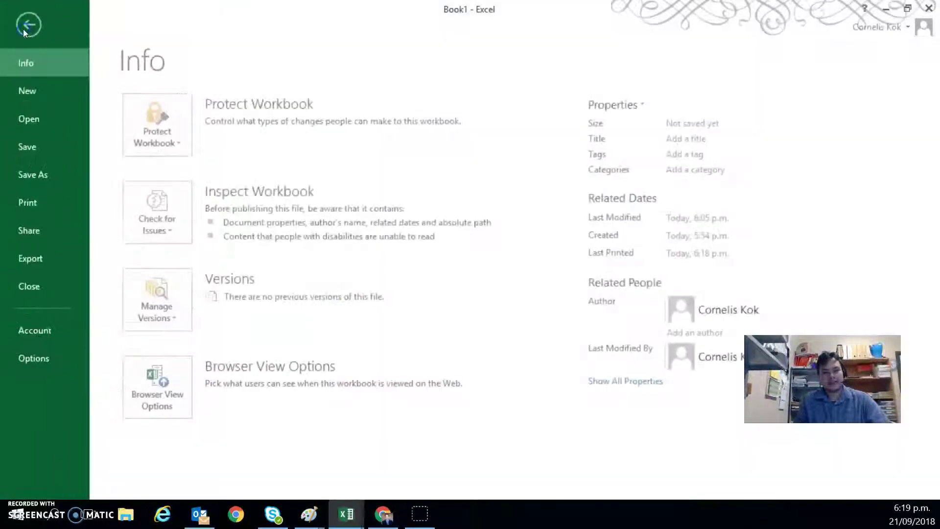
{"action": "left_click", "coordinate": [46, 202]}
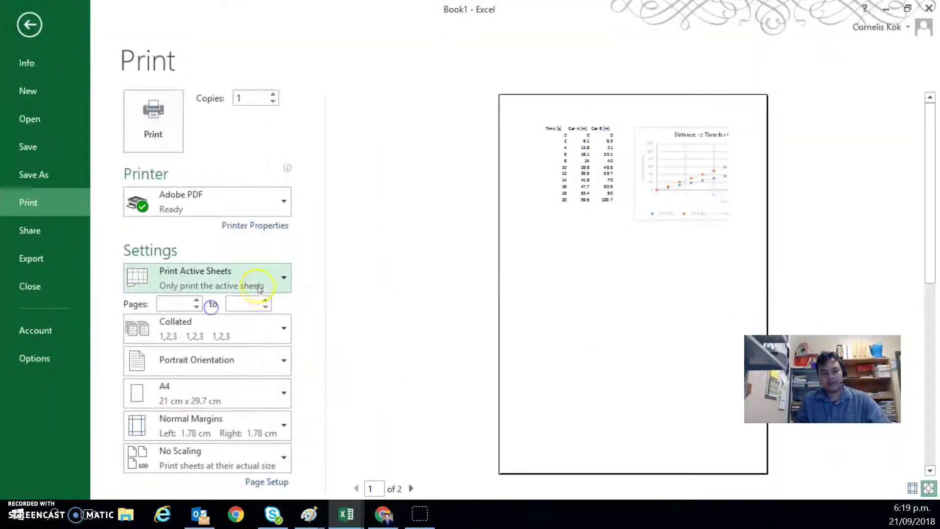
{"action": "left_click", "coordinate": [260, 287]}
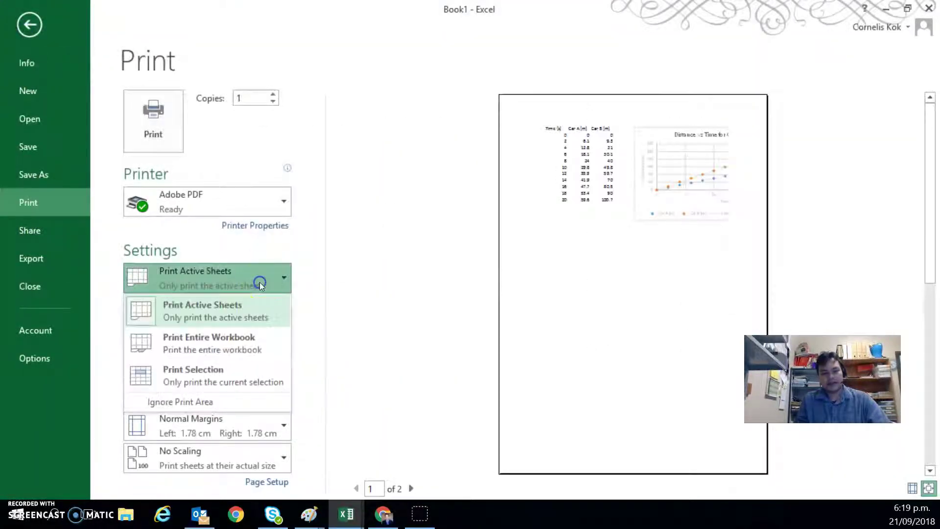
{"action": "left_click", "coordinate": [223, 312]}
{"action": "left_click", "coordinate": [232, 366]}
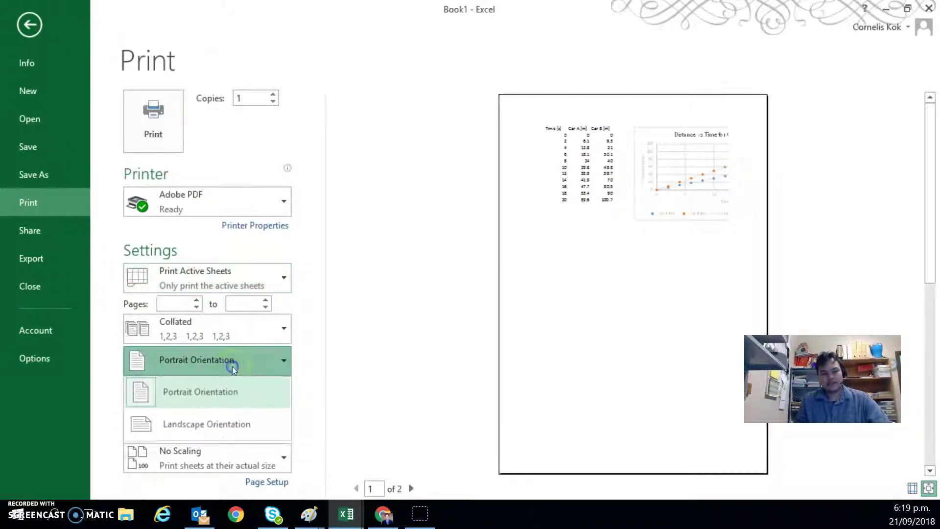
{"action": "left_click", "coordinate": [213, 433]}
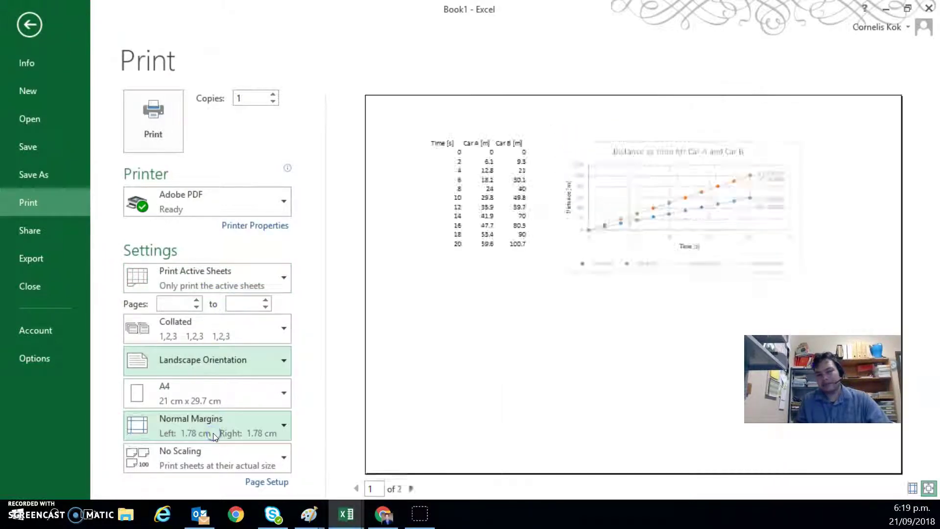
{"action": "left_click", "coordinate": [203, 463]}
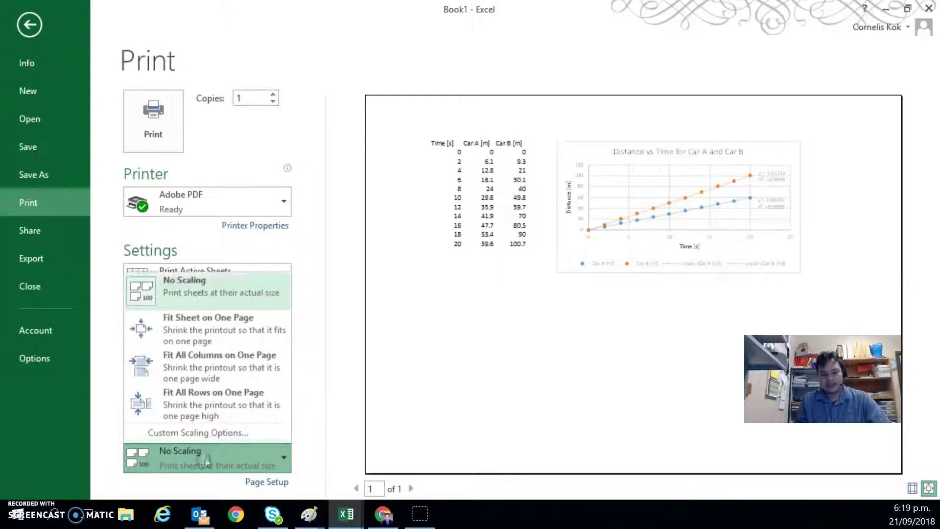
{"action": "left_click", "coordinate": [217, 340]}
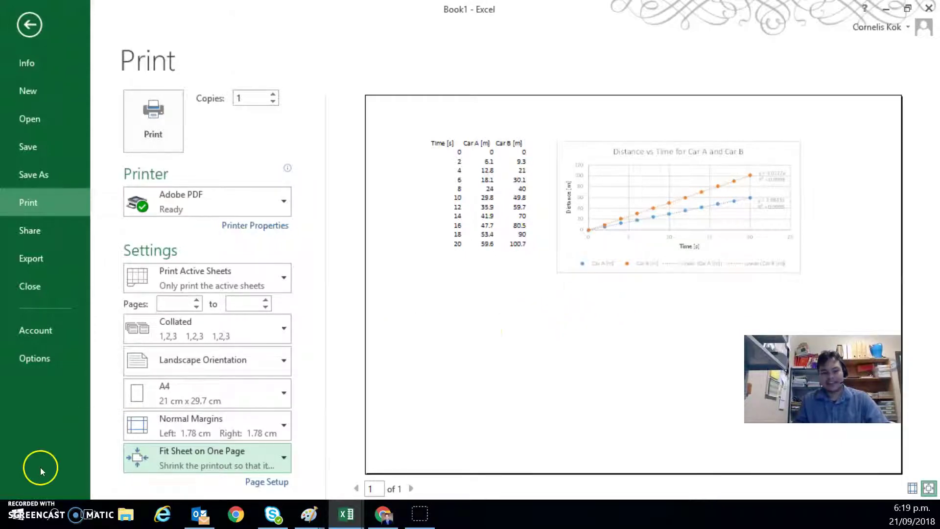
{"action": "left_click", "coordinate": [32, 24]}
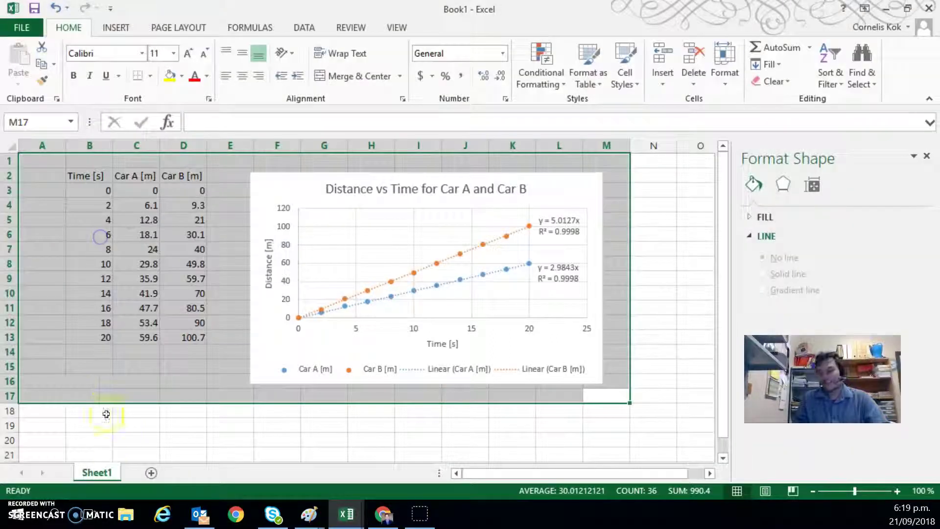